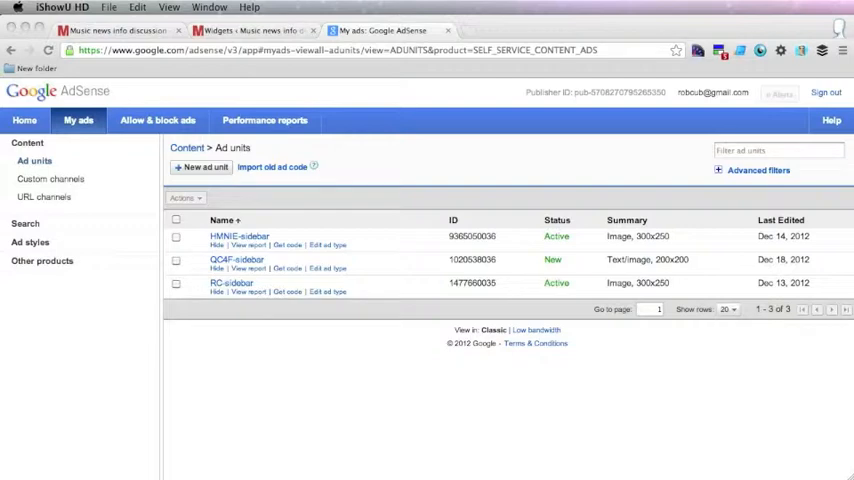
Draft a new AdSense ad unit named musik-sidebar and bring up its Ad size choices.
{"action": "left_click", "coordinate": [68, 28]}
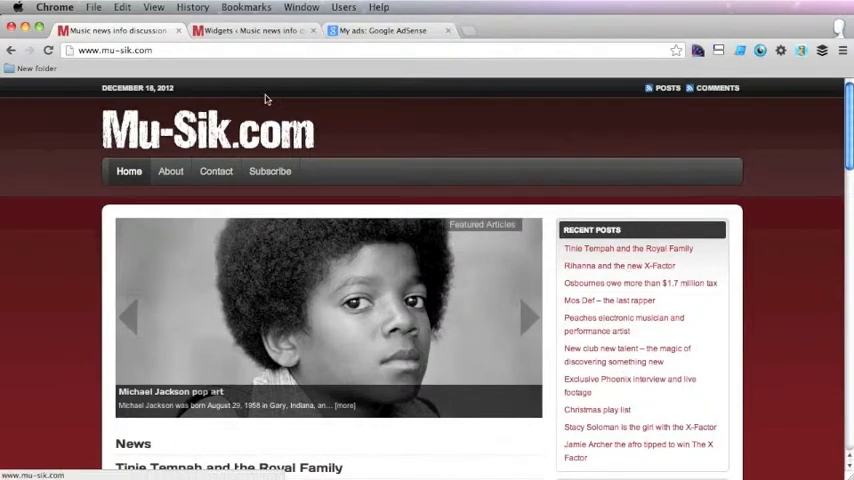
{"action": "left_click", "coordinate": [380, 30]}
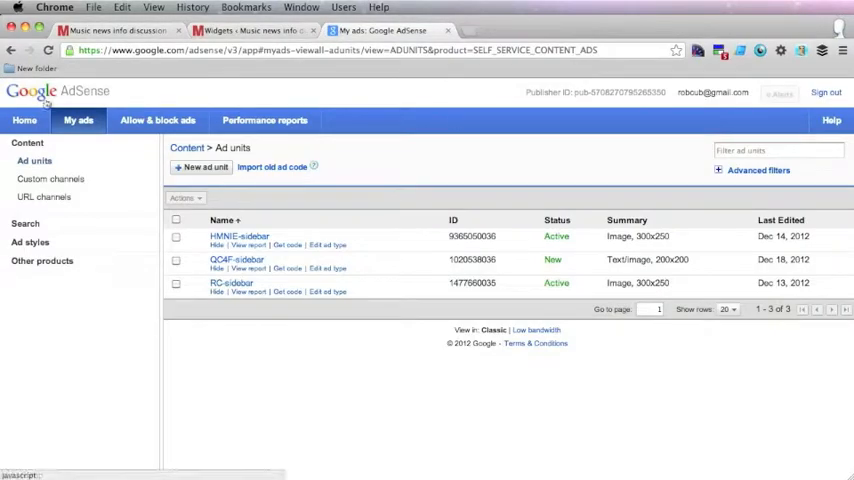
{"action": "left_click", "coordinate": [194, 170]}
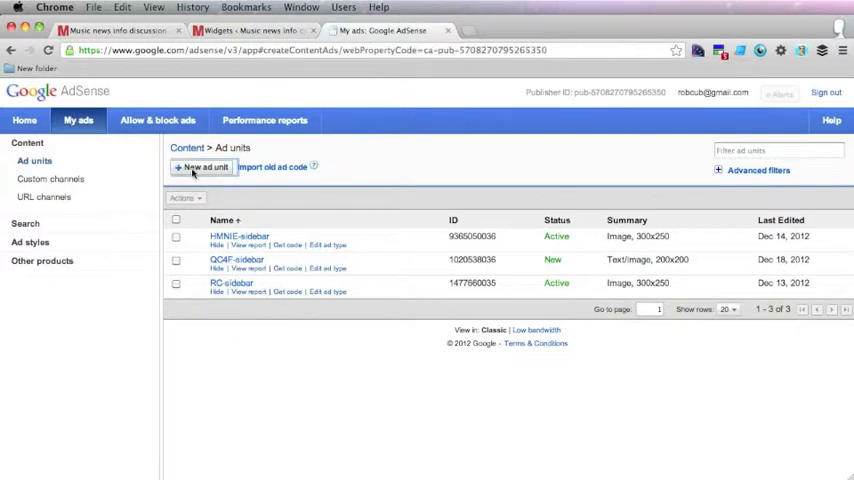
{"action": "left_click", "coordinate": [320, 166]}
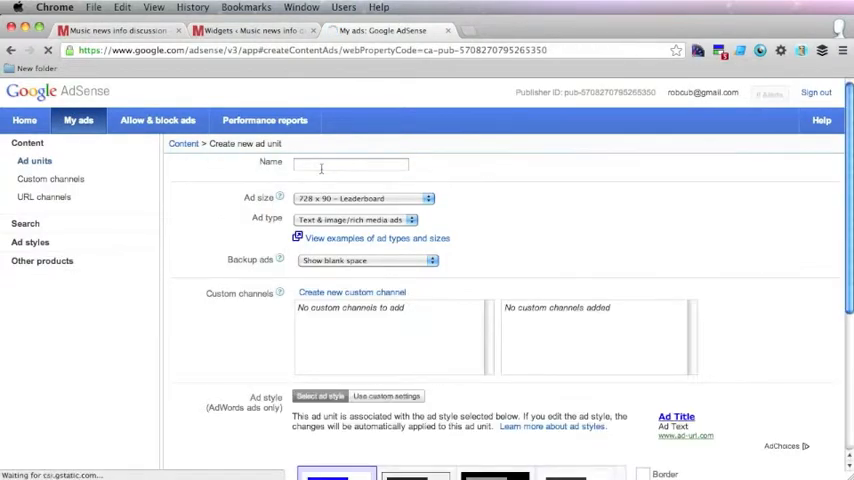
{"action": "type", "text": "musik-sidebar"}
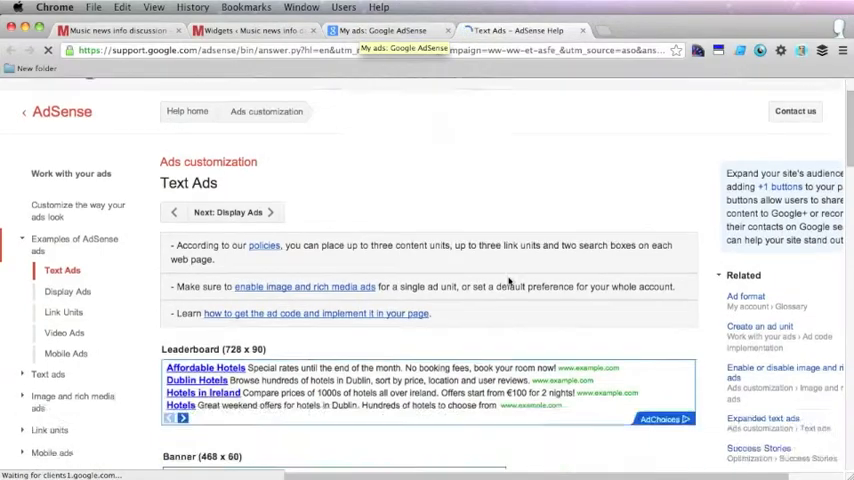
{"action": "scroll", "coordinate": [509, 283], "scroll_direction": "down", "scroll_amount": 10}
{"action": "scroll", "coordinate": [509, 283], "scroll_direction": "down", "scroll_amount": 5}
{"action": "scroll", "coordinate": [509, 283], "scroll_direction": "down", "scroll_amount": 3}
{"action": "scroll", "coordinate": [509, 283], "scroll_direction": "up", "scroll_amount": 20}
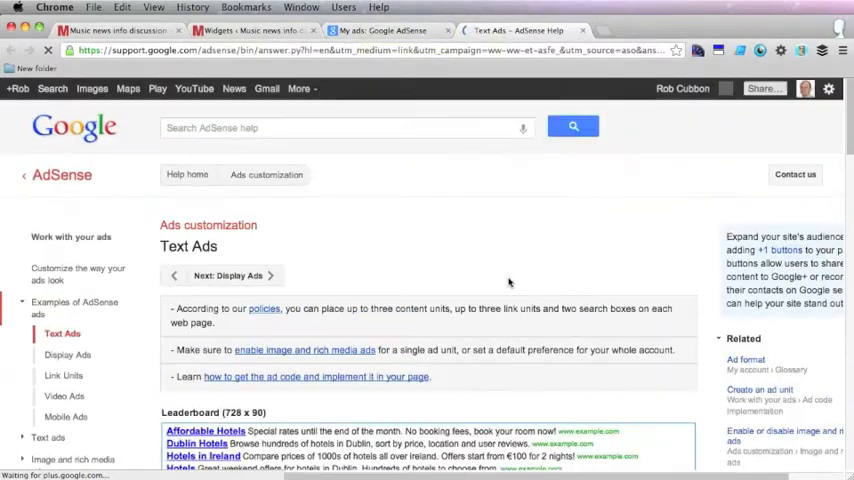
{"action": "left_click", "coordinate": [375, 31]}
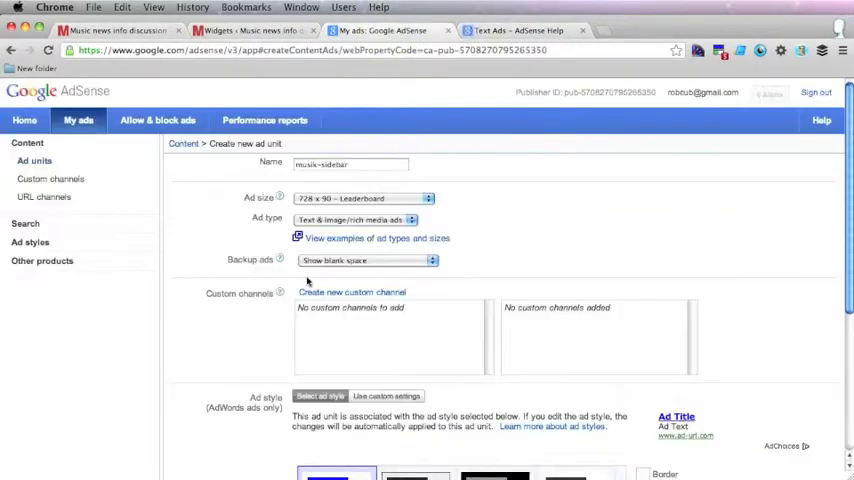
{"action": "left_click", "coordinate": [330, 197]}
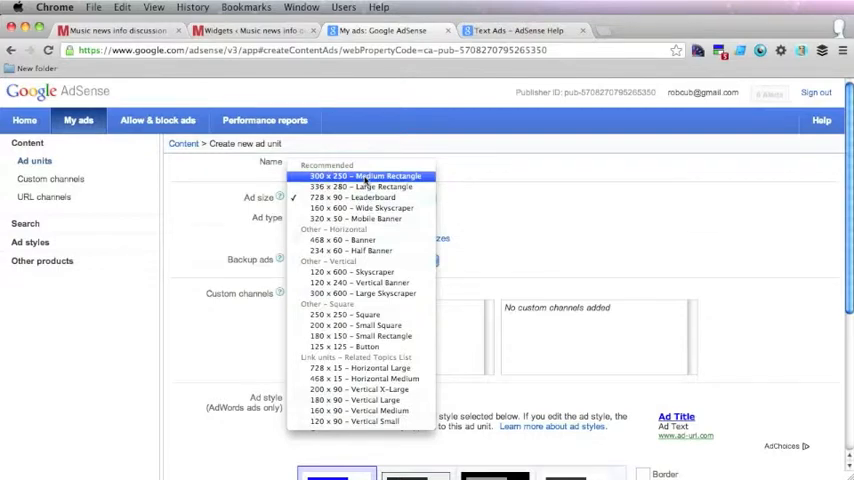
Check the Mu-Sik.com homepage layout and featured image dimensions in DevTools, then return to the ad size options.
{"action": "left_click", "coordinate": [540, 206]}
{"action": "left_click", "coordinate": [114, 31]}
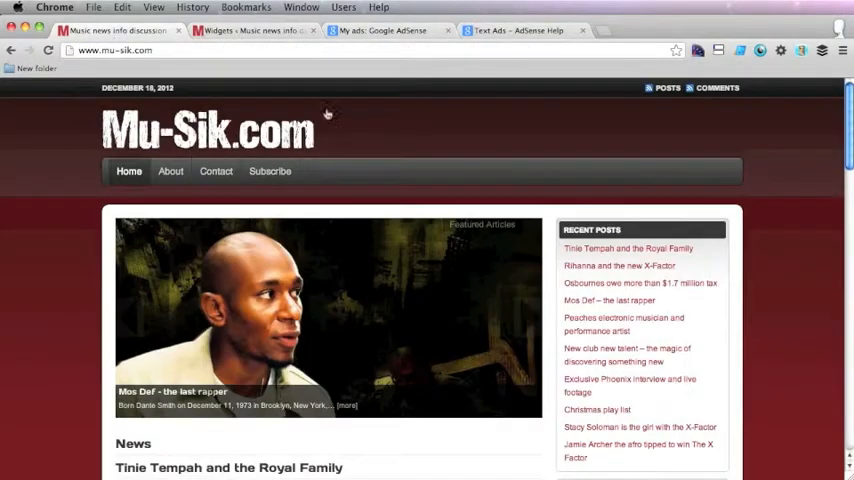
{"action": "key", "text": "super+alt+i"}
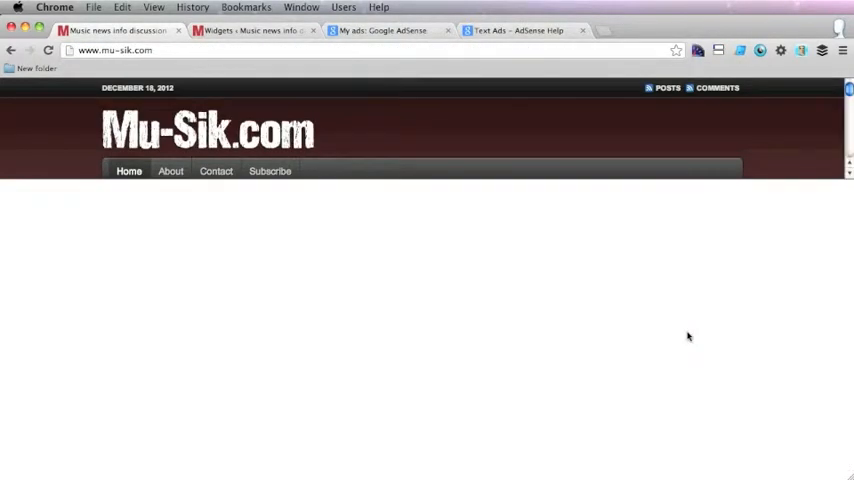
{"action": "mouse_move", "coordinate": [440, 184]}
{"action": "left_mouse_down"}
{"action": "mouse_move", "coordinate": [436, 288]}
{"action": "mouse_move", "coordinate": [435, 276]}
{"action": "left_mouse_up"}
{"action": "scroll", "coordinate": [765, 225], "scroll_direction": "down", "scroll_amount": 2}
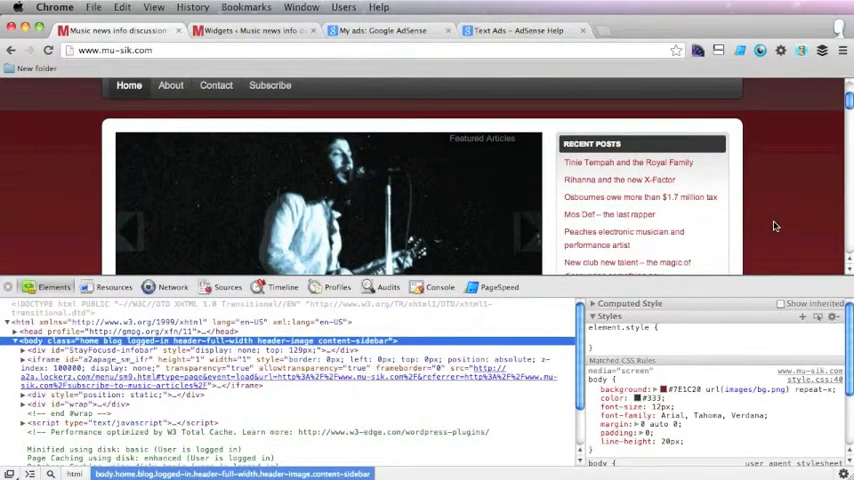
{"action": "left_click", "coordinate": [50, 474]}
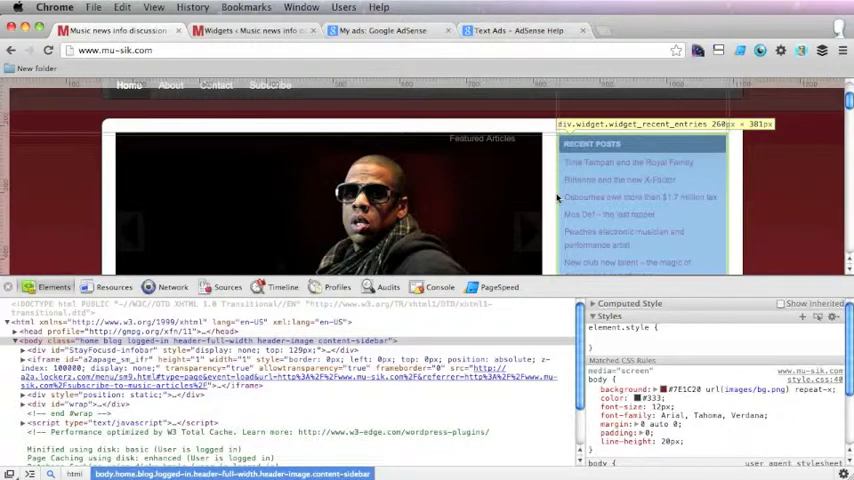
{"action": "left_click", "coordinate": [486, 30]}
{"action": "left_click", "coordinate": [428, 31]}
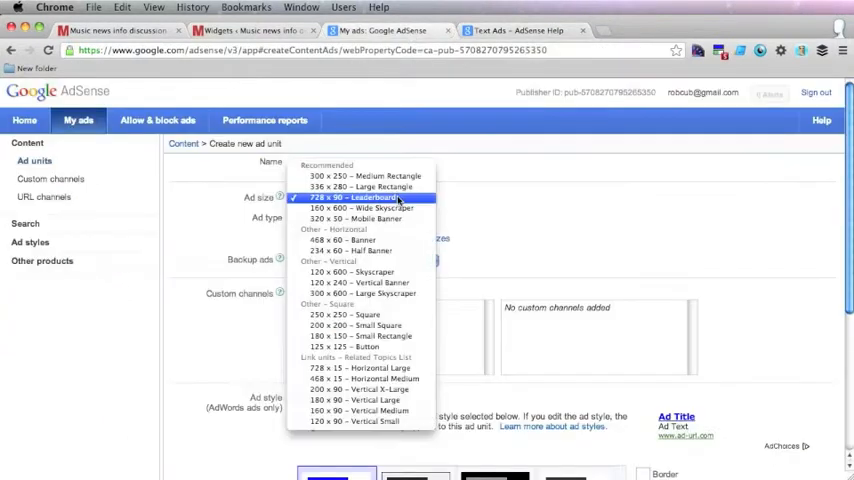
Set the musik-sidebar unit to 250 x 250 Square and review the available ad types.
{"action": "left_click", "coordinate": [404, 319]}
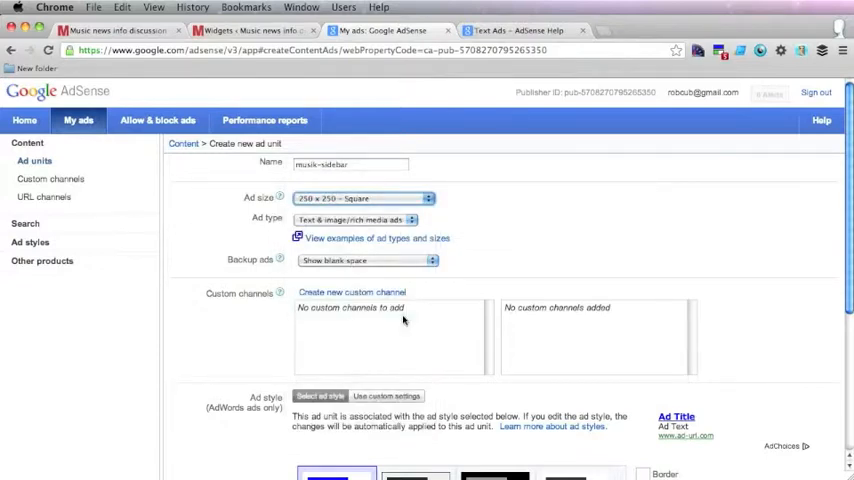
{"action": "scroll", "coordinate": [404, 319], "scroll_direction": "down", "scroll_amount": 1}
{"action": "left_click", "coordinate": [403, 172]}
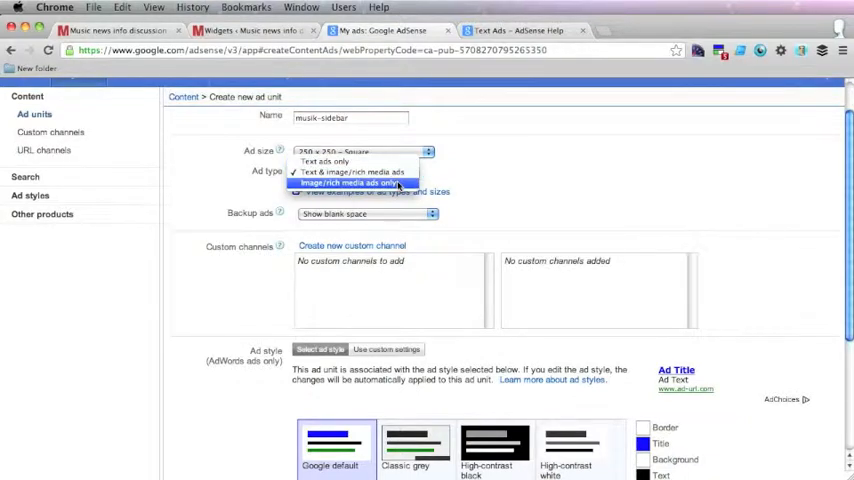
{"action": "scroll", "coordinate": [529, 225], "scroll_direction": "down", "scroll_amount": 1}
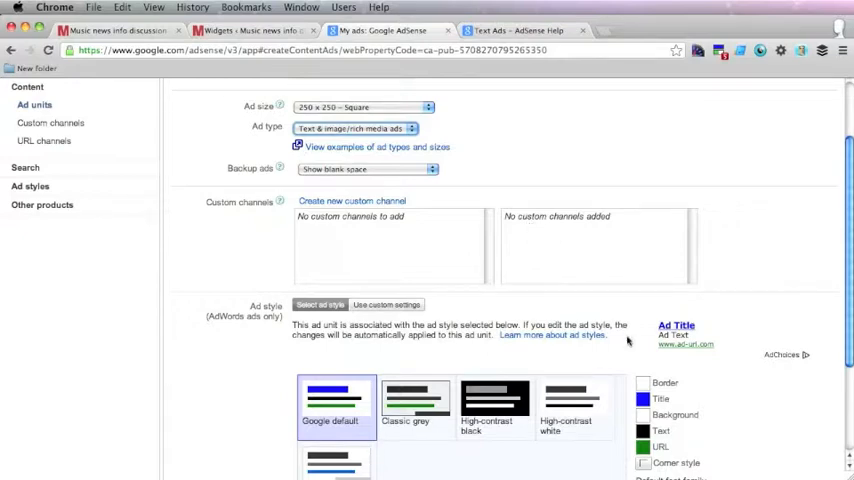
{"action": "scroll", "coordinate": [437, 240], "scroll_direction": "down", "scroll_amount": 1}
{"action": "scroll", "coordinate": [219, 249], "scroll_direction": "down", "scroll_amount": 1}
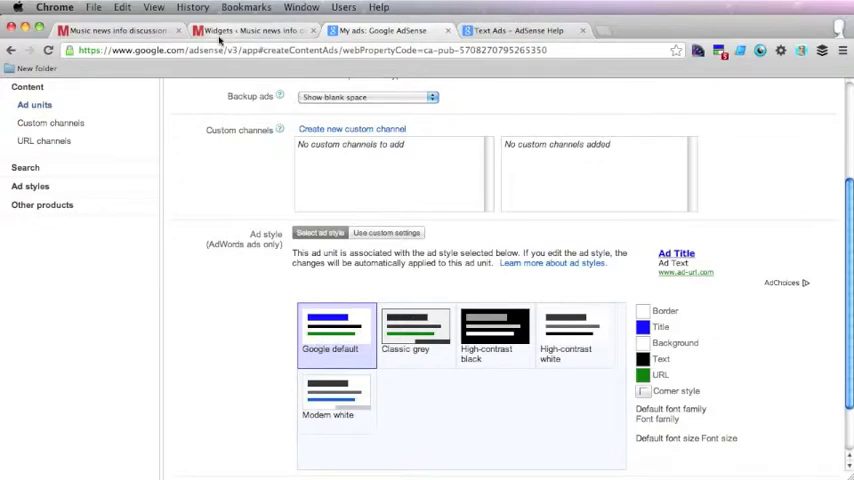
Inspect a Recent Posts link on Mu-Sik.com to read its sidebar link colour #802720.
{"action": "left_click", "coordinate": [120, 30]}
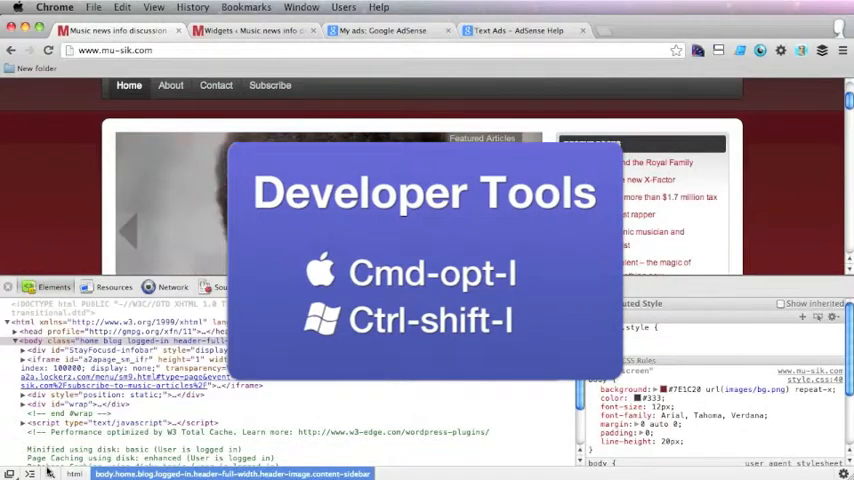
{"action": "key", "text": "super+alt+i"}
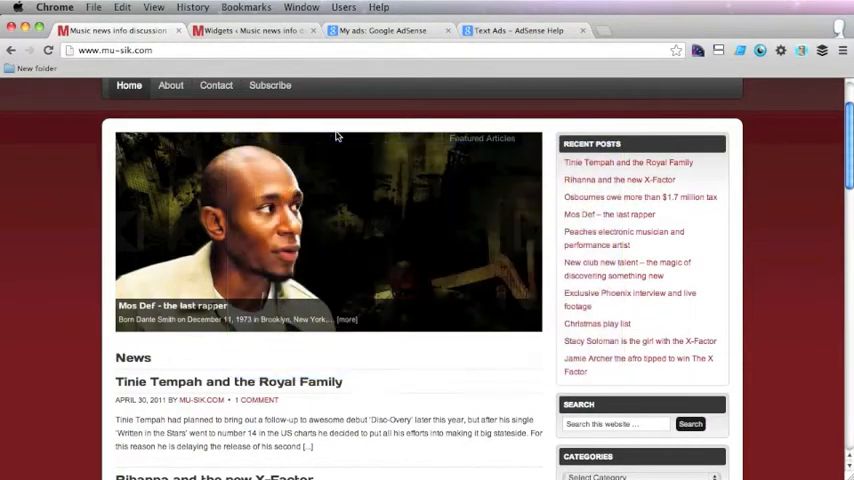
{"action": "left_click", "coordinate": [843, 51]}
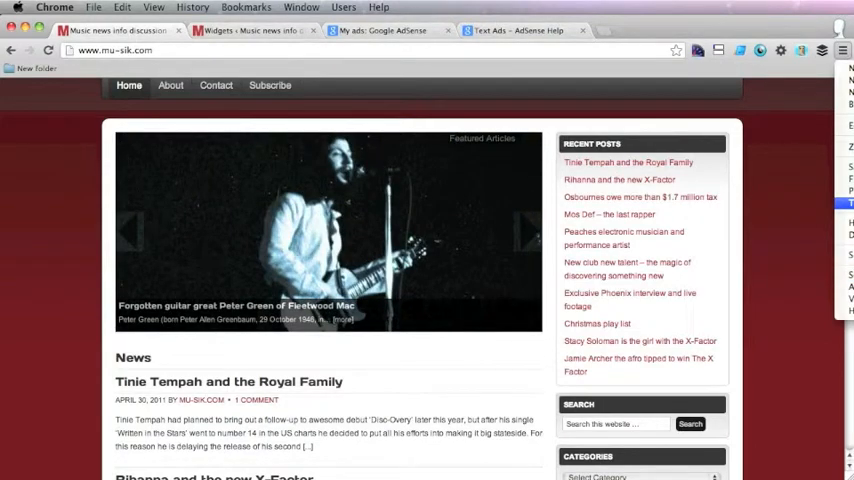
{"action": "left_click", "coordinate": [705, 248]}
{"action": "scroll", "coordinate": [760, 253], "scroll_direction": "up", "scroll_amount": 1}
{"action": "scroll", "coordinate": [760, 253], "scroll_direction": "up", "scroll_amount": 2}
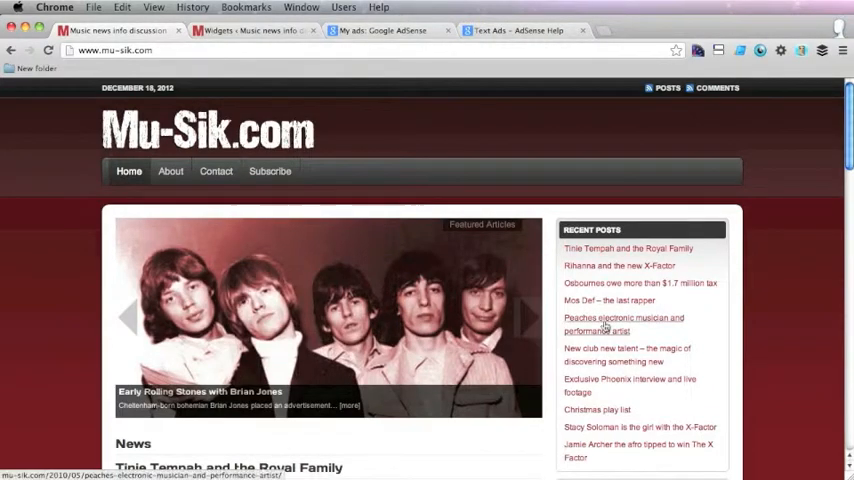
{"action": "left_click", "coordinate": [604, 326]}
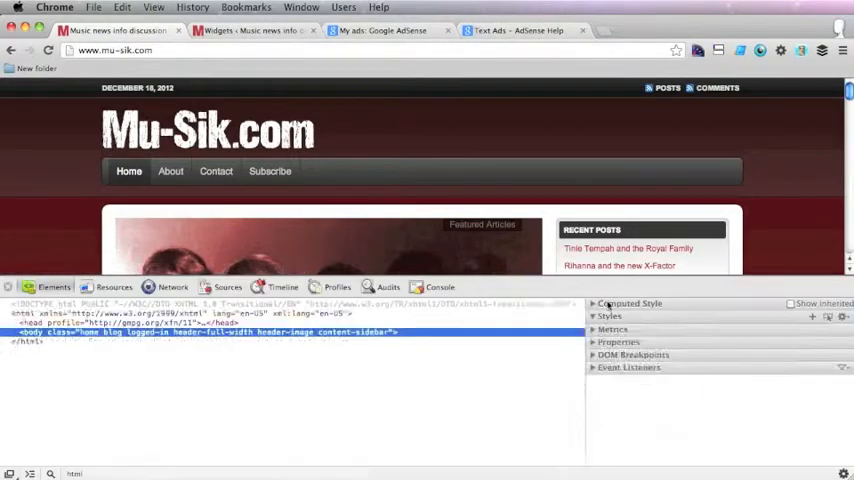
{"action": "scroll", "coordinate": [638, 232], "scroll_direction": "down", "scroll_amount": 3}
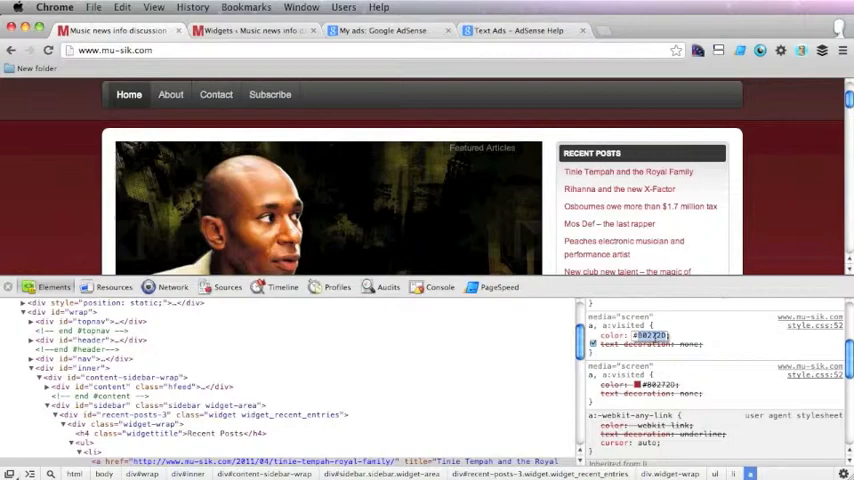
{"action": "left_click", "coordinate": [383, 33]}
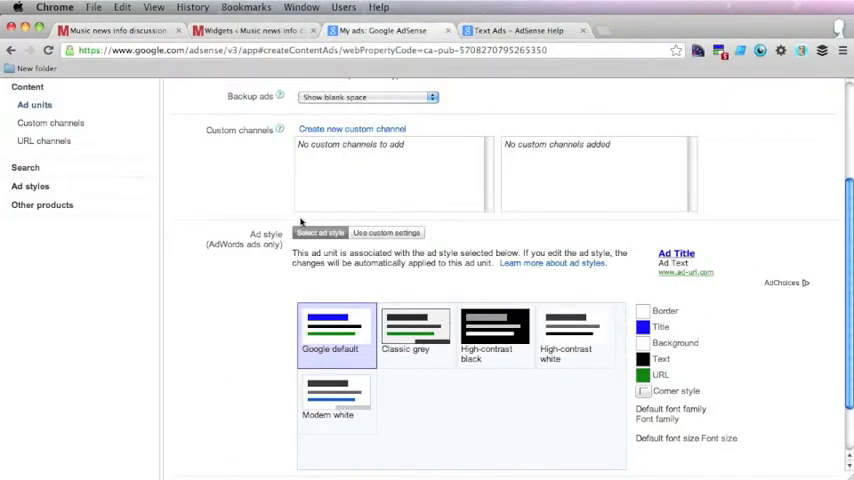
Switch to custom ad style with URL colour 80272D and title colour 992029, matching the site's link and hover colours.
{"action": "left_click", "coordinate": [381, 233]}
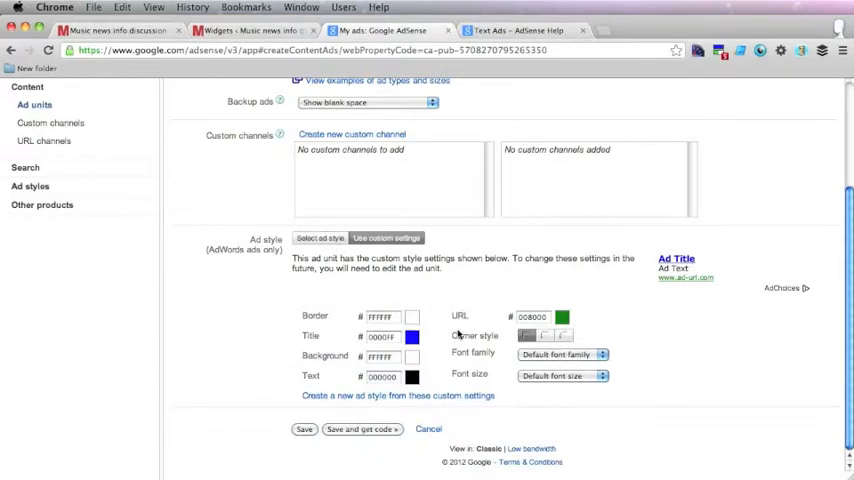
{"action": "double_click", "coordinate": [524, 318]}
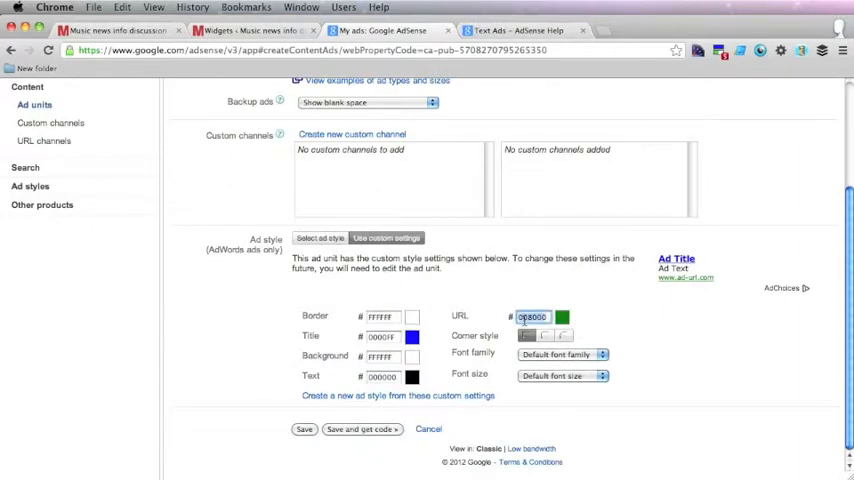
{"action": "type", "text": "80272D"}
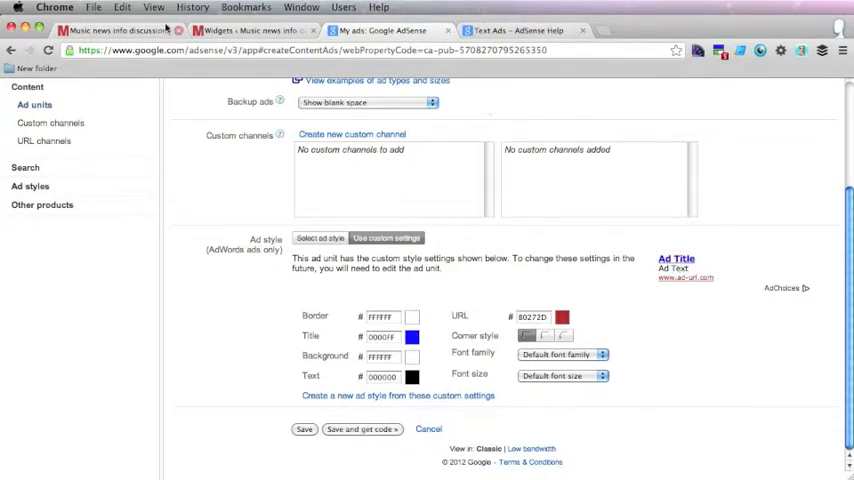
{"action": "left_click", "coordinate": [131, 32]}
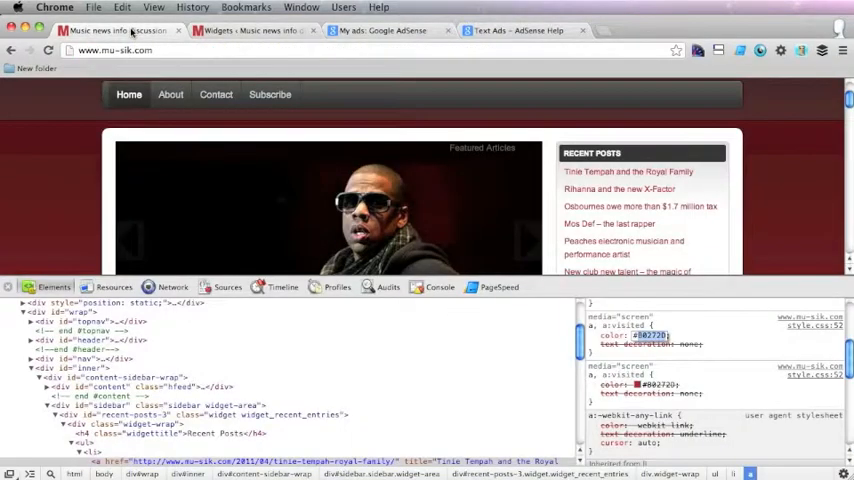
{"action": "scroll", "coordinate": [257, 187], "scroll_direction": "down", "scroll_amount": 3}
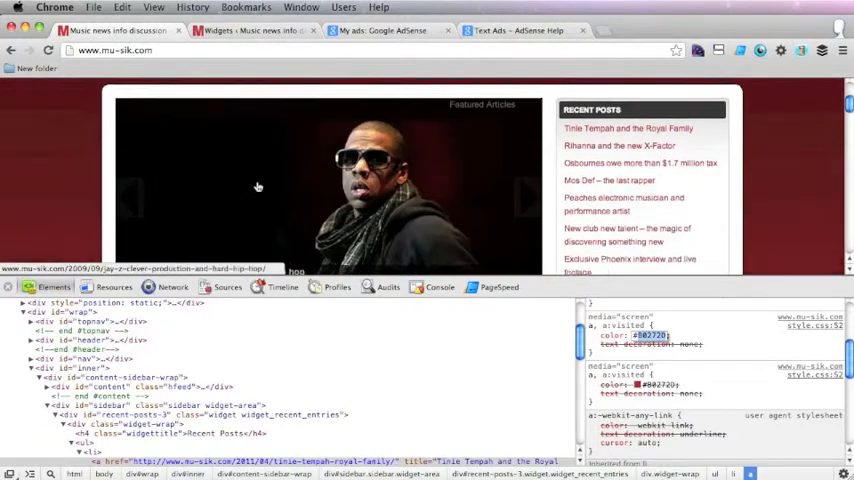
{"action": "scroll", "coordinate": [744, 407], "scroll_direction": "up", "scroll_amount": 3}
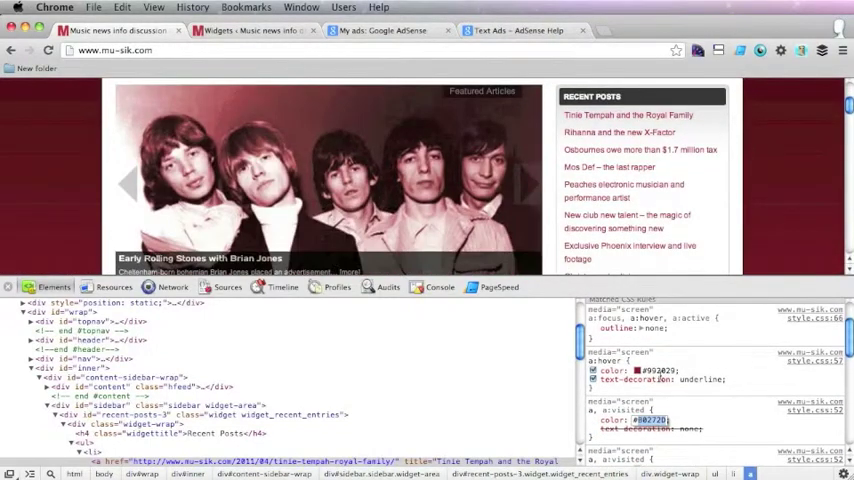
{"action": "left_click", "coordinate": [650, 371]}
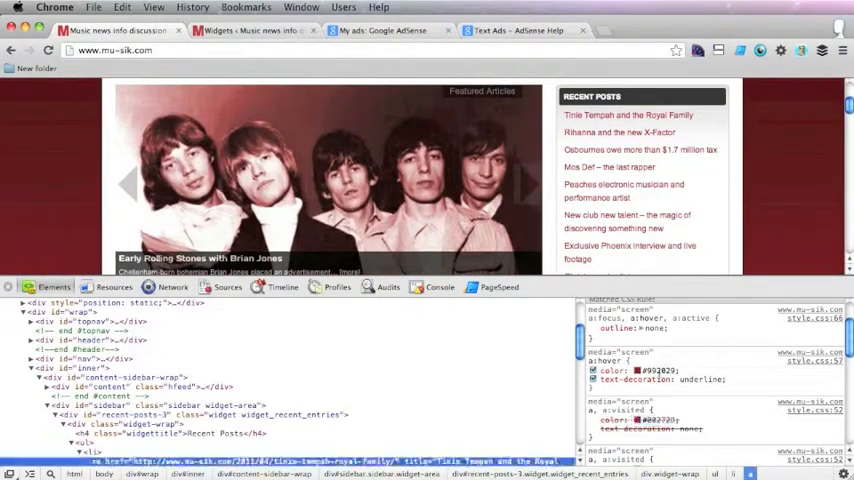
{"action": "left_click", "coordinate": [395, 30]}
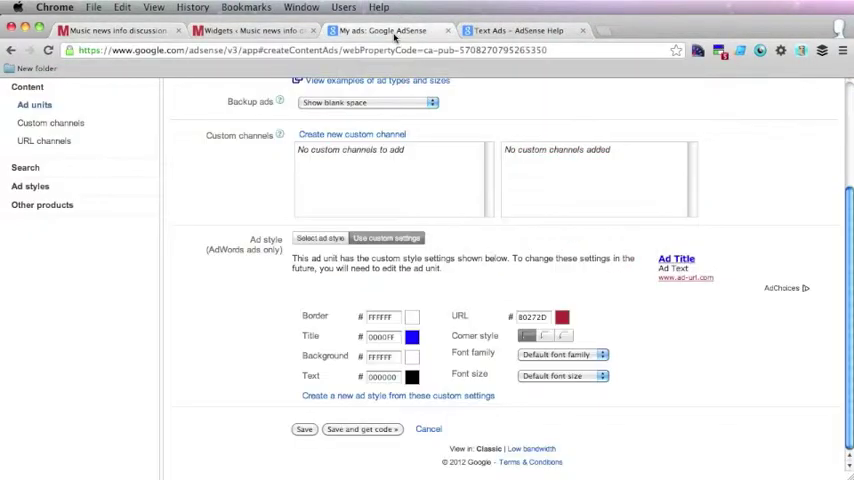
{"action": "left_click", "coordinate": [380, 337]}
{"action": "left_click", "coordinate": [380, 337]}
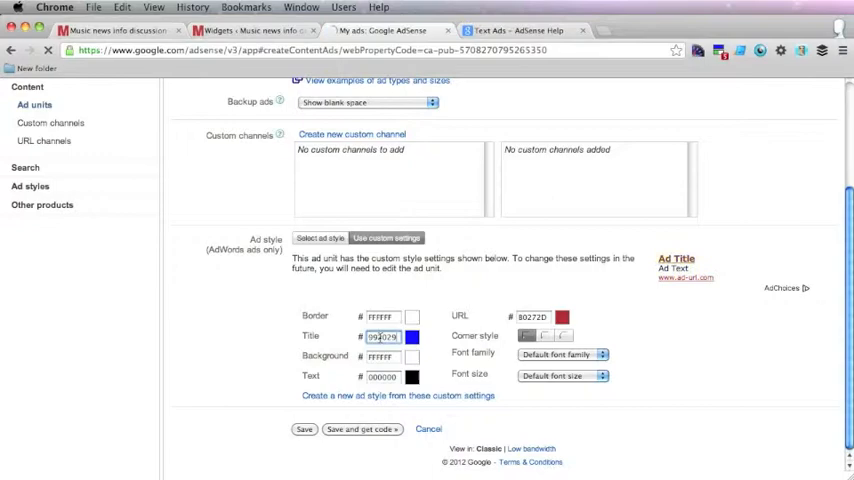
{"action": "key", "text": "ctrl+v"}
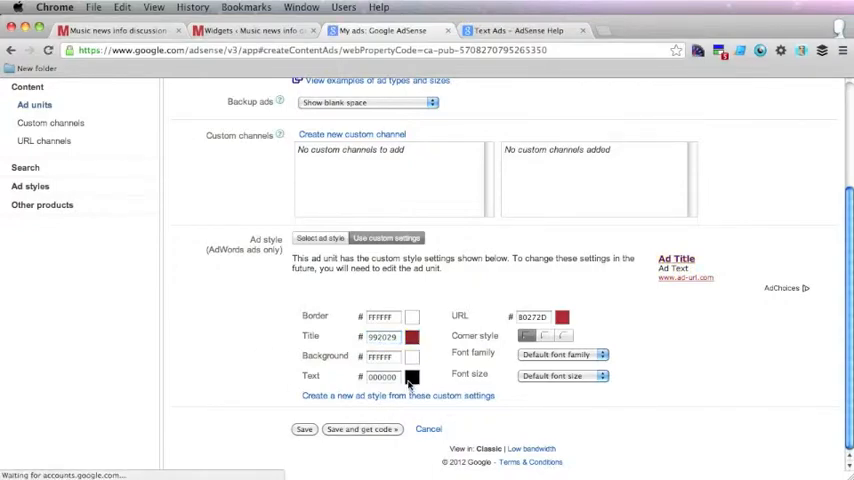
{"action": "key", "text": "super+1"}
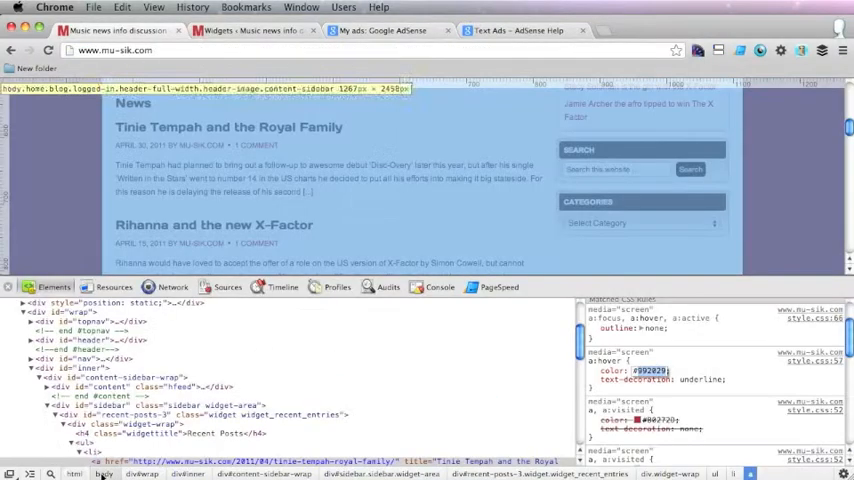
{"action": "left_click", "coordinate": [201, 230]}
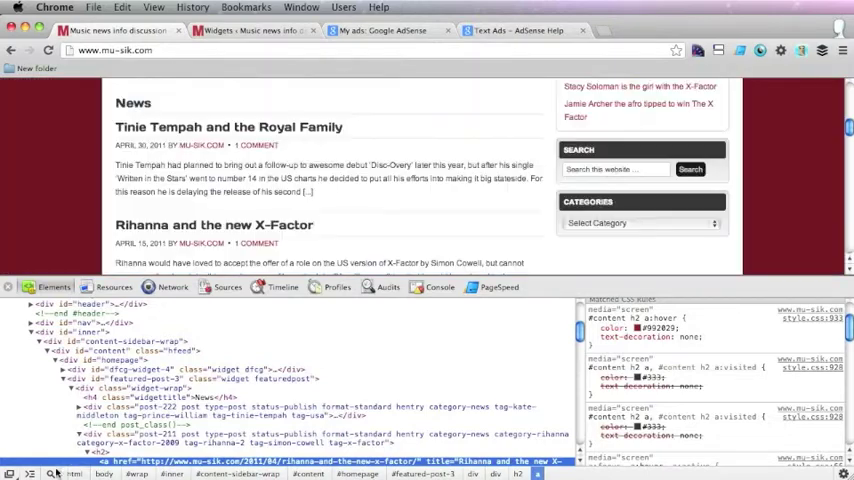
{"action": "left_click", "coordinate": [50, 473]}
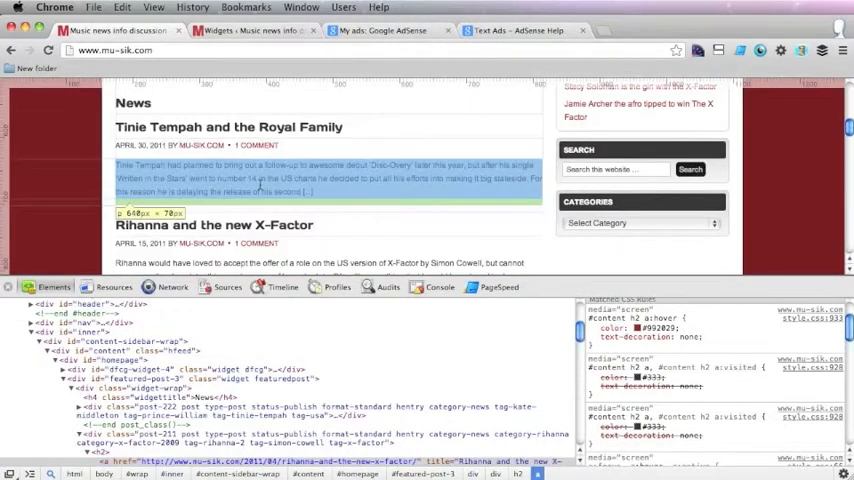
{"action": "left_click", "coordinate": [330, 178]}
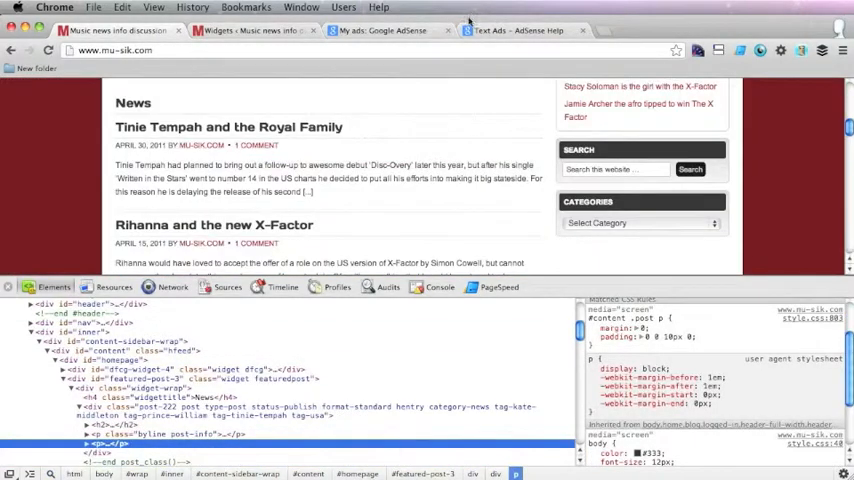
{"action": "left_click", "coordinate": [390, 30]}
Set text colour 333333, save musik-sidebar and select its generated ad code for copying.
{"action": "double_click", "coordinate": [380, 377]}
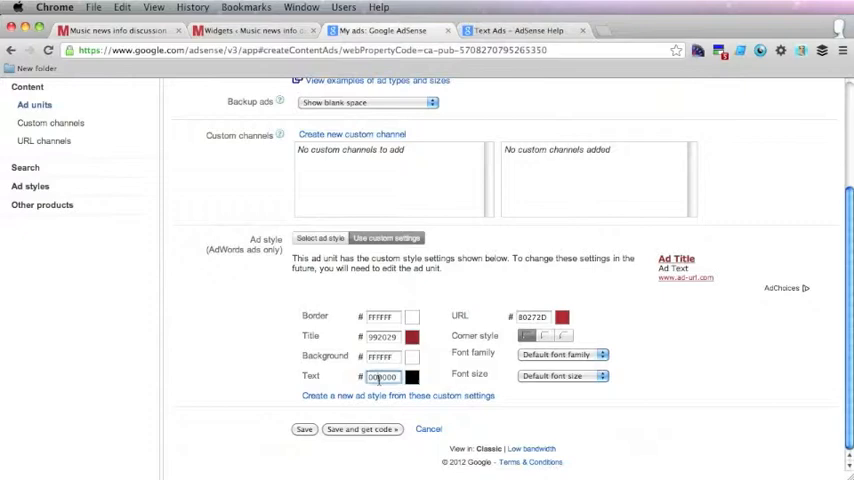
{"action": "type", "text": "33"}
{"action": "type", "text": "3333"}
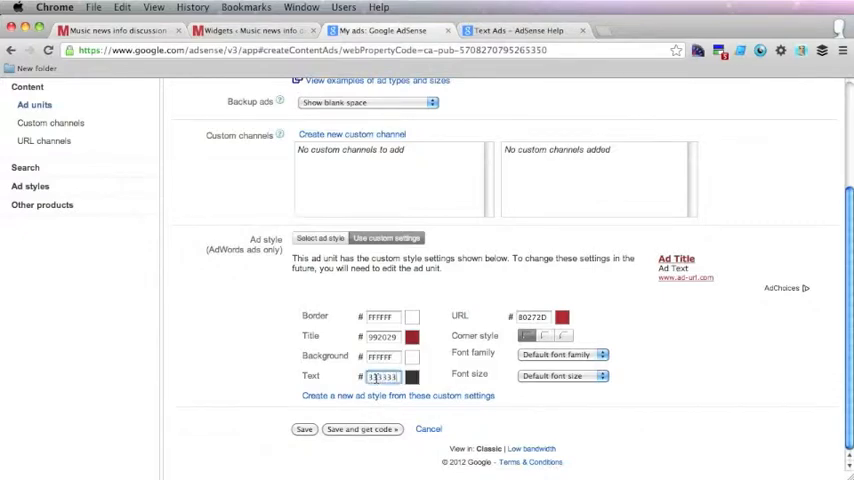
{"action": "left_click", "coordinate": [335, 430]}
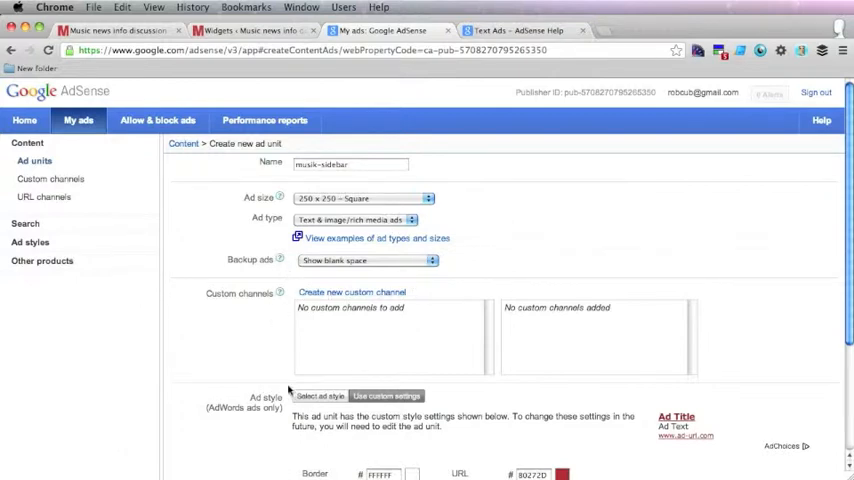
{"action": "scroll", "coordinate": [650, 380], "scroll_direction": "down", "scroll_amount": 3}
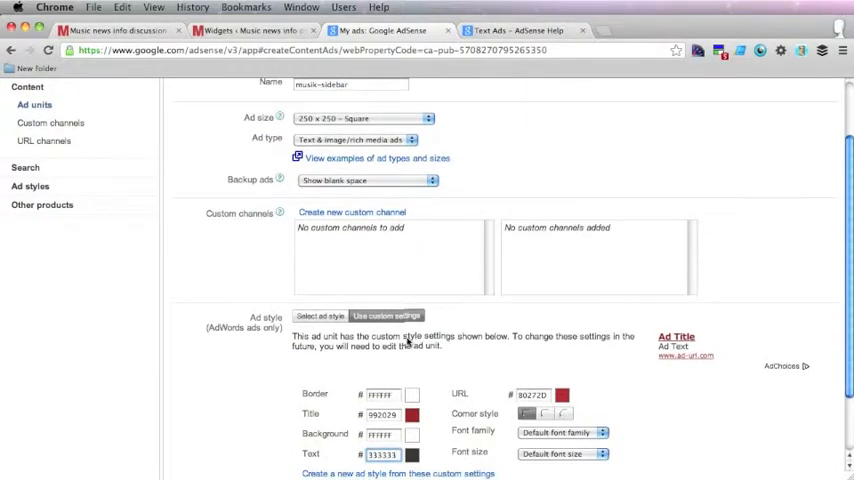
{"action": "scroll", "coordinate": [400, 370], "scroll_direction": "down", "scroll_amount": 2}
{"action": "scroll", "coordinate": [248, 365], "scroll_direction": "down", "scroll_amount": 2}
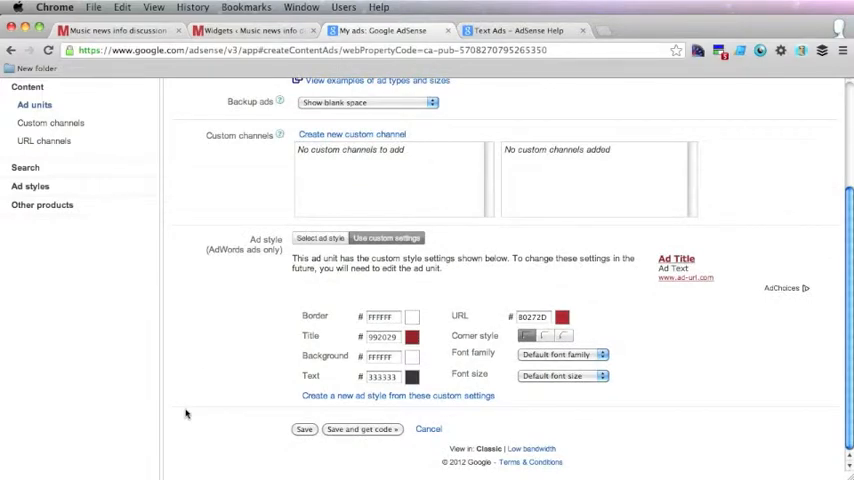
{"action": "left_click", "coordinate": [356, 431]}
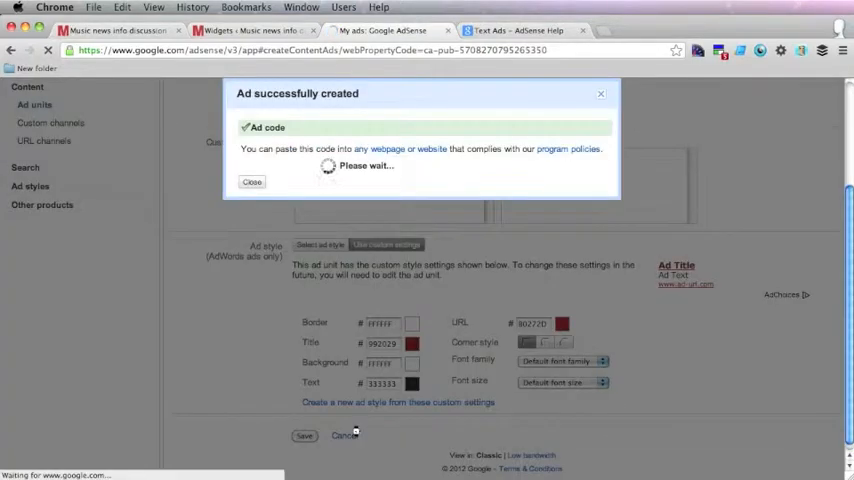
{"action": "left_click", "coordinate": [453, 218]}
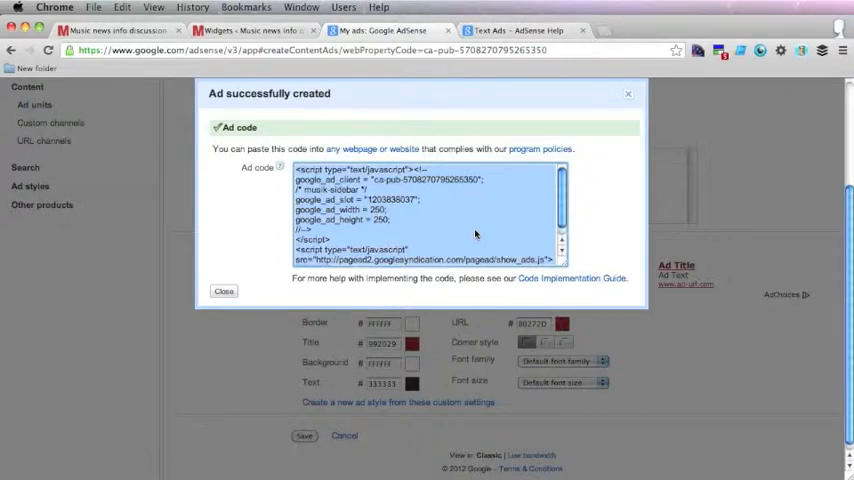
{"action": "left_click", "coordinate": [250, 30]}
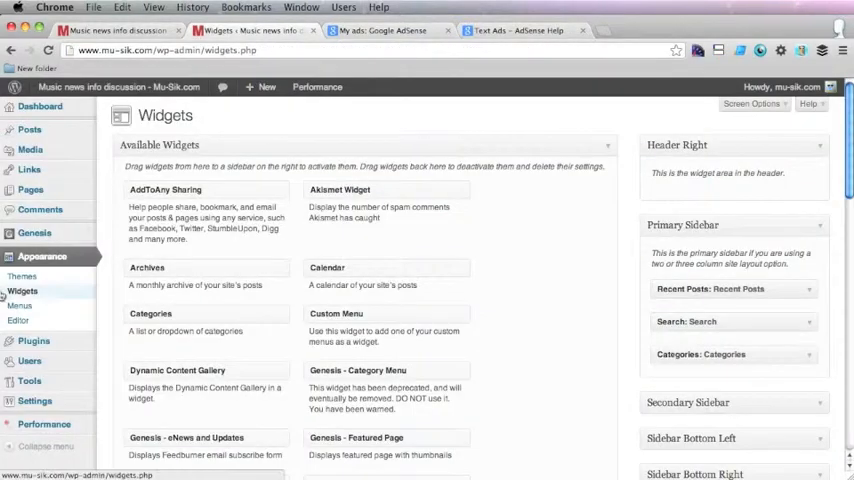
Paste the AdSense code into a Text widget in the Primary Sidebar, save it and view the homepage.
{"action": "left_click", "coordinate": [821, 228]}
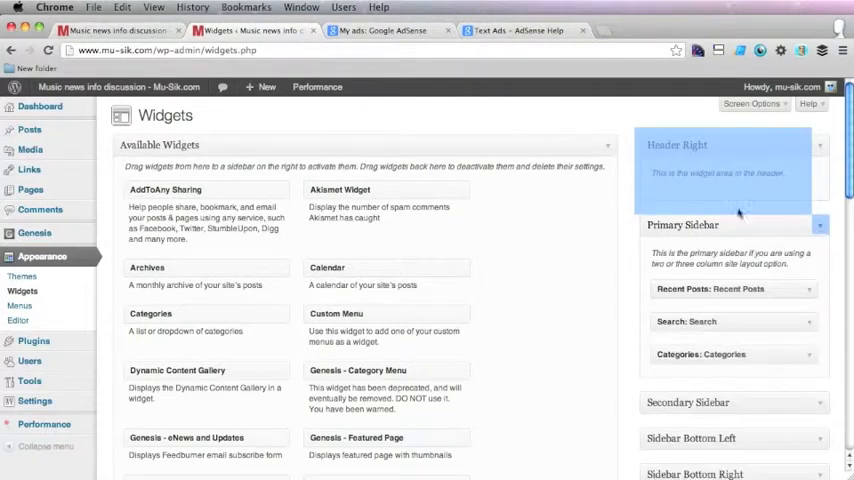
{"action": "scroll", "coordinate": [250, 330], "scroll_direction": "down", "scroll_amount": 1}
{"action": "scroll", "coordinate": [250, 330], "scroll_direction": "down", "scroll_amount": 3}
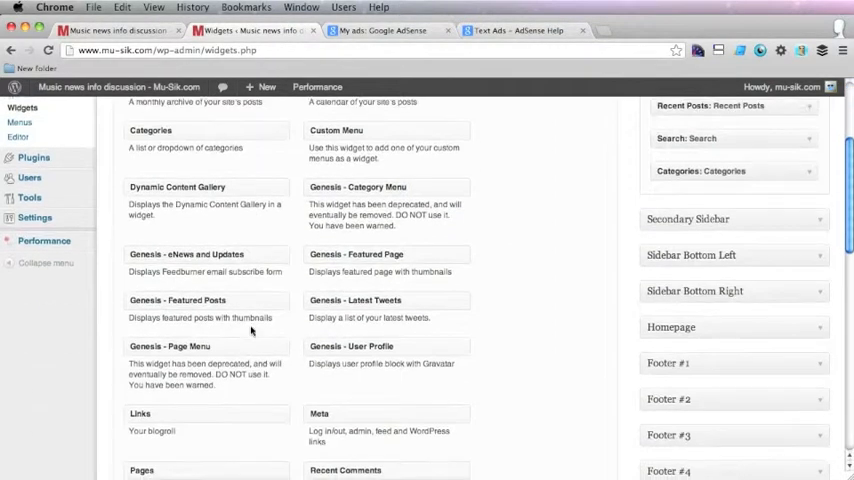
{"action": "scroll", "coordinate": [260, 330], "scroll_direction": "down", "scroll_amount": 1}
{"action": "scroll", "coordinate": [250, 330], "scroll_direction": "down", "scroll_amount": 3}
{"action": "scroll", "coordinate": [250, 330], "scroll_direction": "down", "scroll_amount": 1}
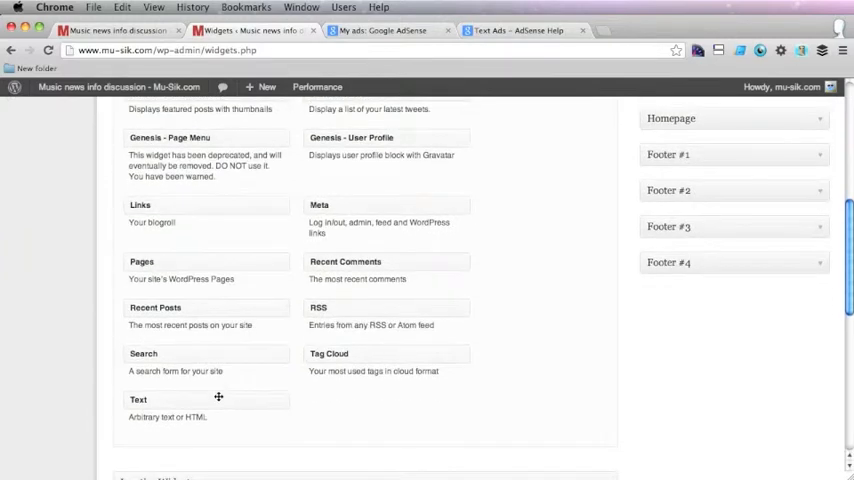
{"action": "mouse_move", "coordinate": [219, 396]}
{"action": "left_mouse_down"}
{"action": "mouse_move", "coordinate": [686, 97]}
{"action": "mouse_move", "coordinate": [470, 192]}
{"action": "mouse_move", "coordinate": [620, 164]}
{"action": "mouse_move", "coordinate": [710, 135]}
{"action": "left_mouse_up"}
{"action": "left_click", "coordinate": [587, 260]}
{"action": "key", "text": "super+v"}
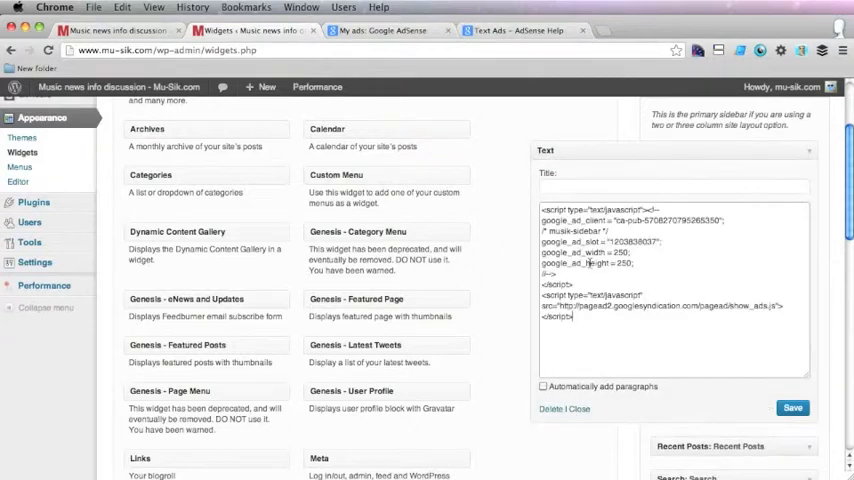
{"action": "left_click", "coordinate": [792, 408]}
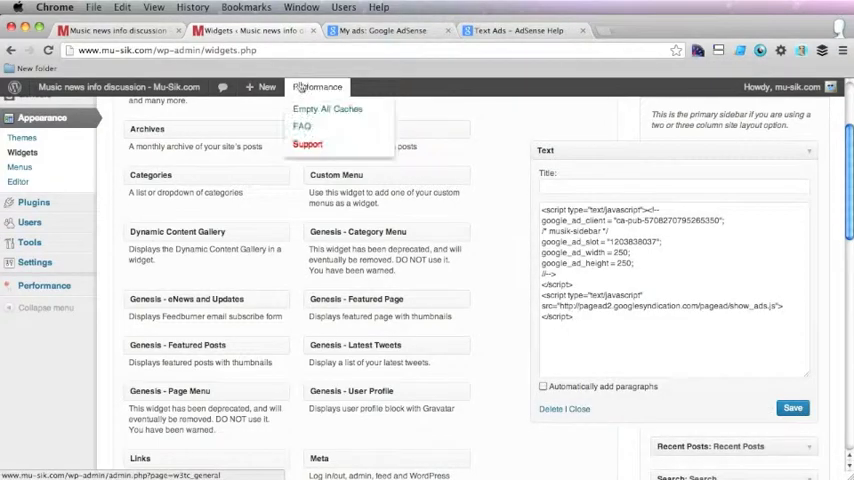
{"action": "left_click", "coordinate": [150, 30]}
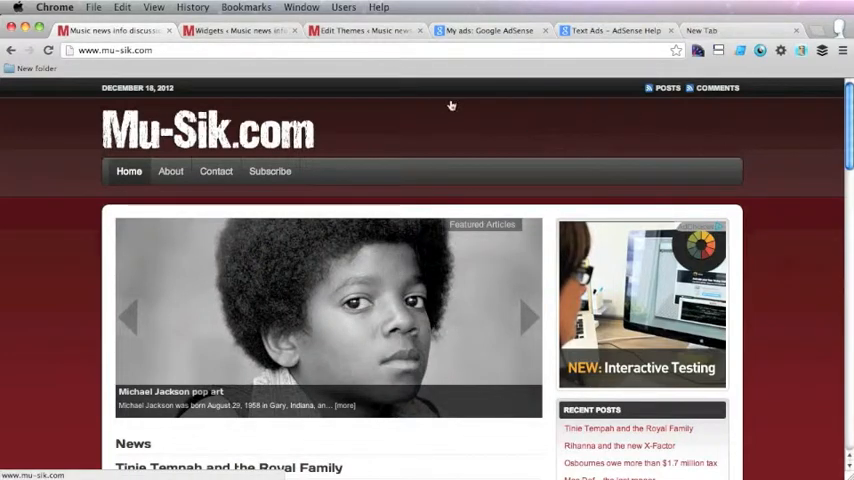
Create musik-header as a 468 x 60 Banner with image/rich media ads only, save it and select its code.
{"action": "left_click", "coordinate": [480, 31]}
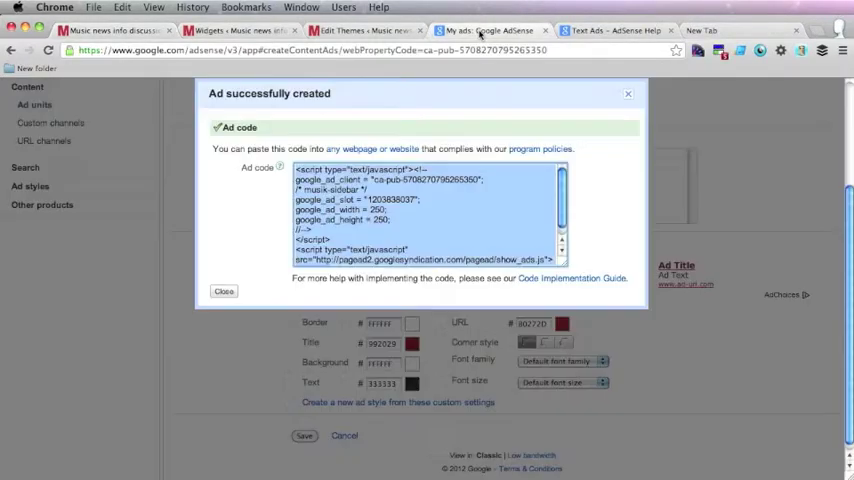
{"action": "left_click", "coordinate": [628, 94]}
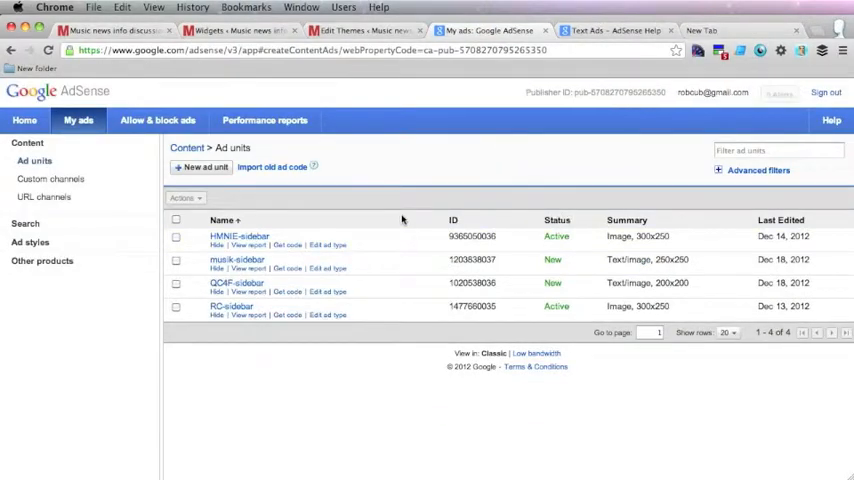
{"action": "left_click", "coordinate": [222, 168]}
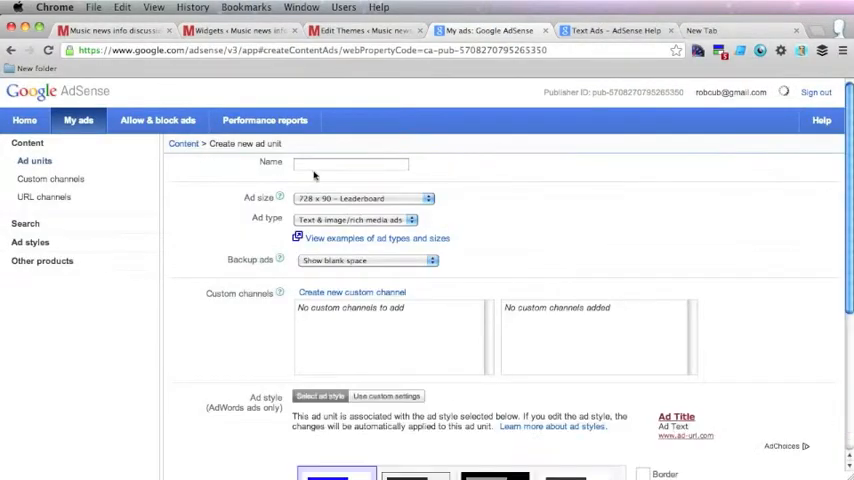
{"action": "type", "text": "musi"}
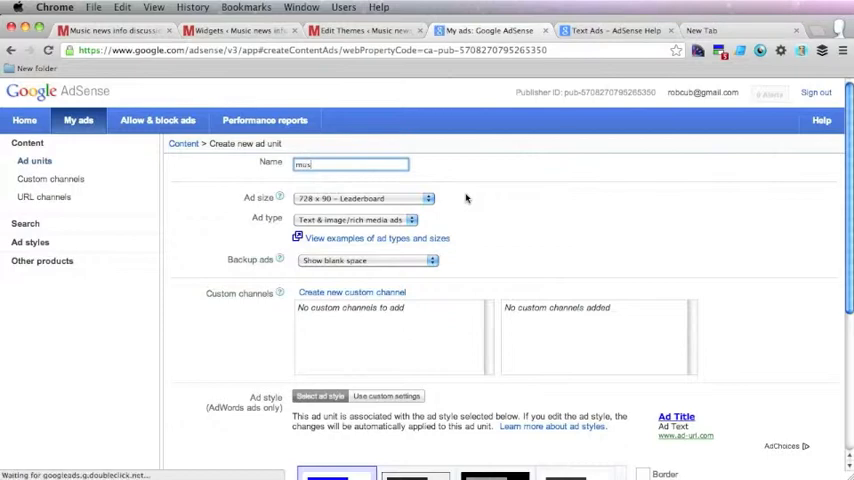
{"action": "type", "text": "c-header"}
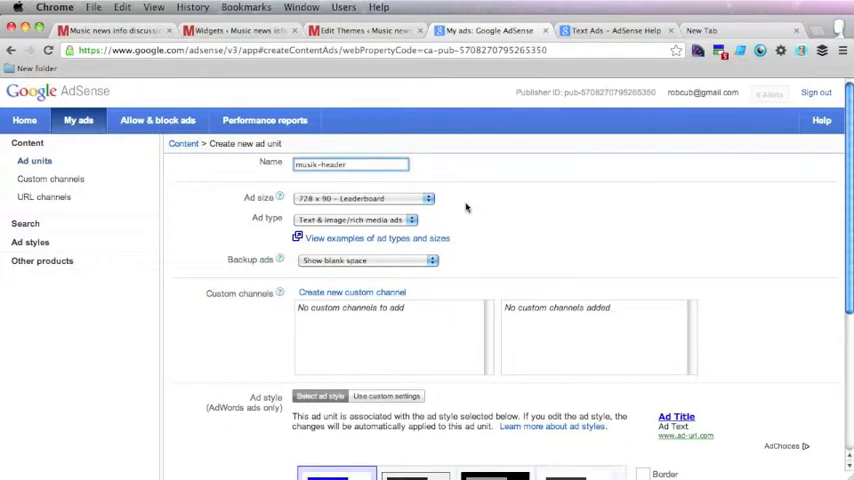
{"action": "left_click", "coordinate": [409, 203]}
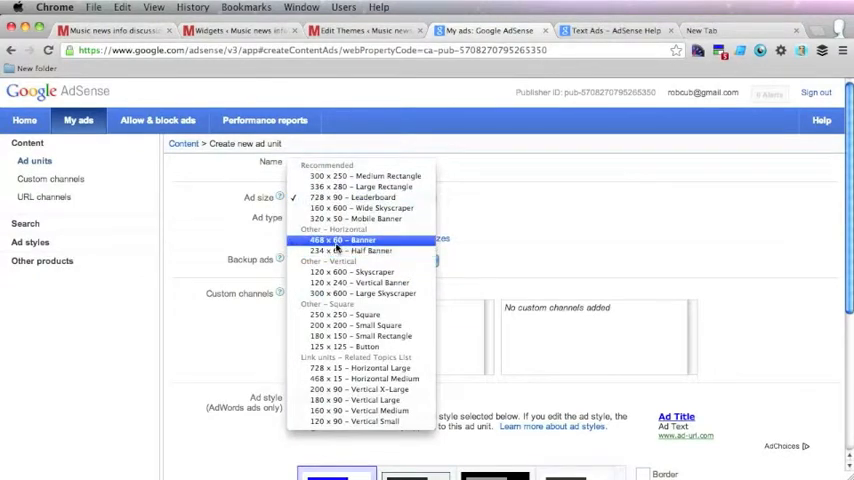
{"action": "left_click", "coordinate": [338, 241]}
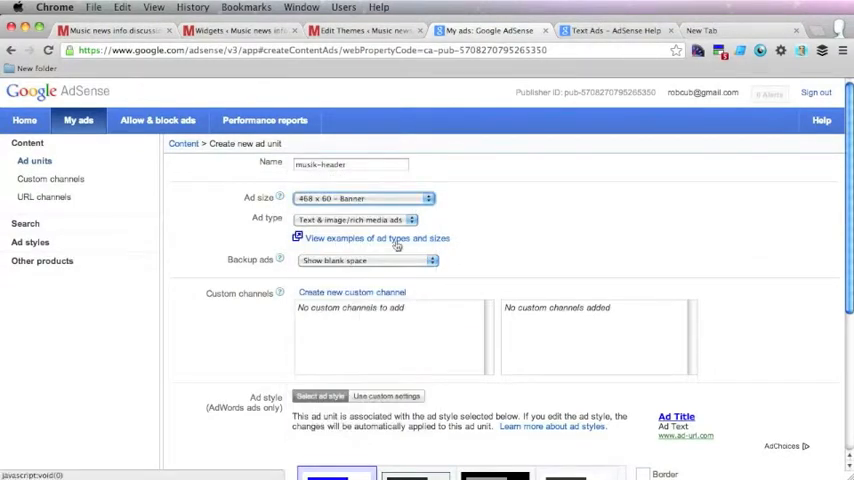
{"action": "left_click", "coordinate": [351, 222]}
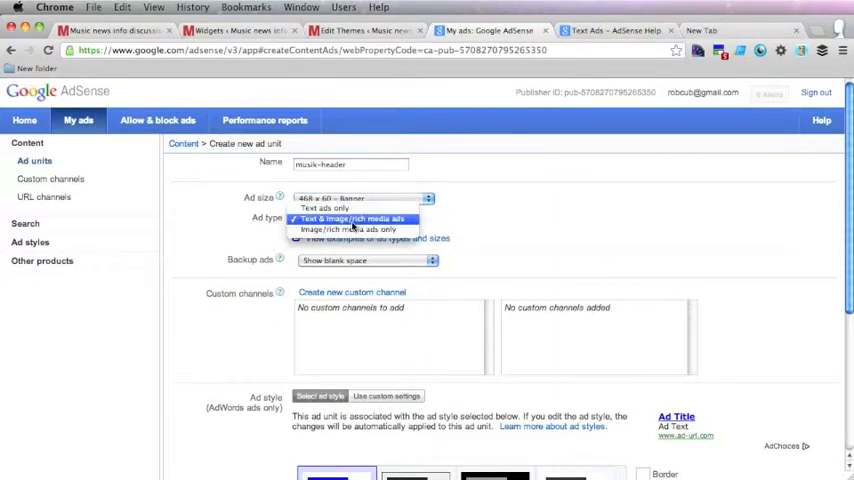
{"action": "left_click", "coordinate": [352, 230]}
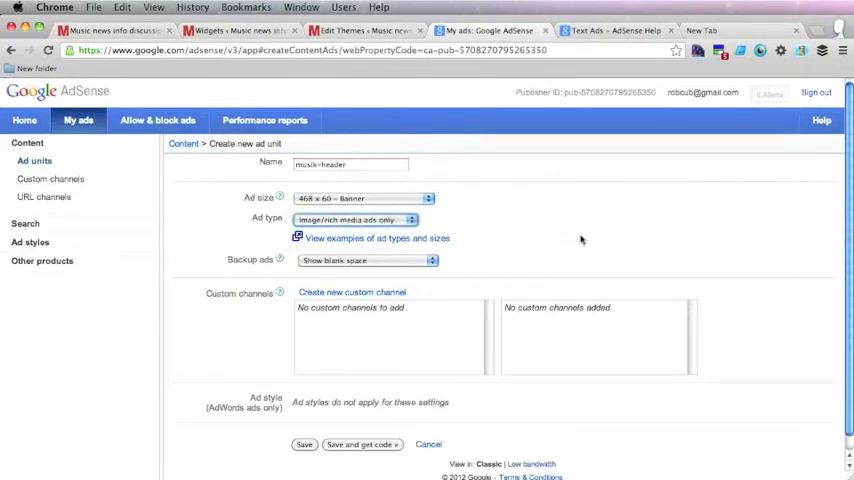
{"action": "scroll", "coordinate": [580, 240], "scroll_direction": "down", "scroll_amount": 1}
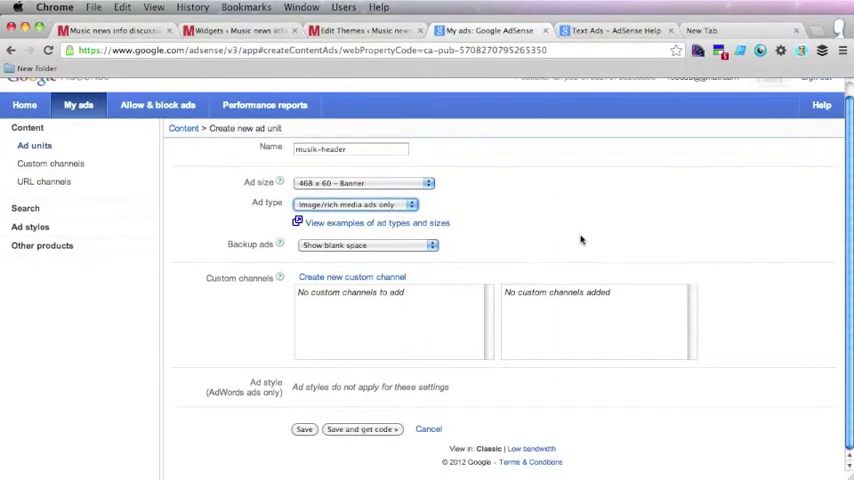
{"action": "left_click", "coordinate": [352, 430]}
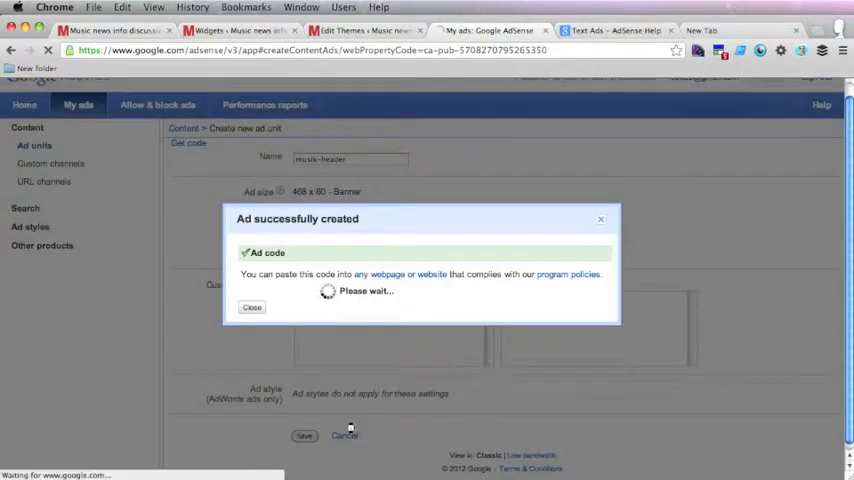
{"action": "left_click", "coordinate": [404, 242]}
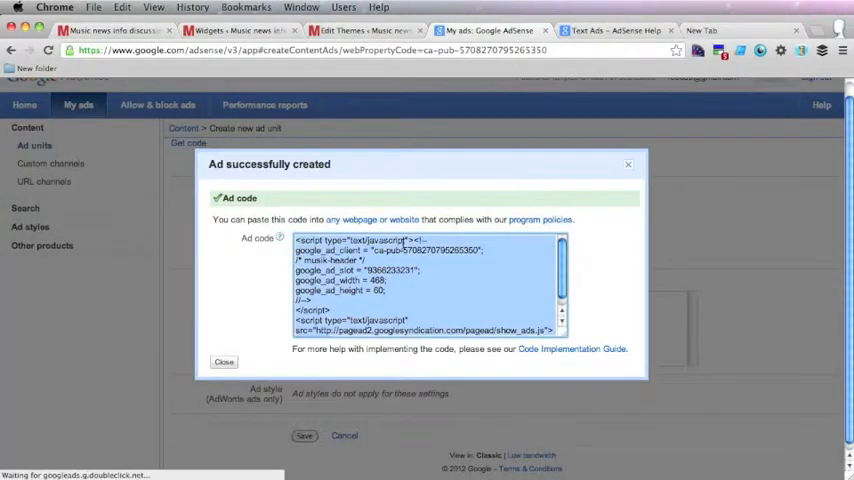
Paste the musik-header code into a Text widget in Header Right, save it and view the homepage.
{"action": "left_click", "coordinate": [233, 31]}
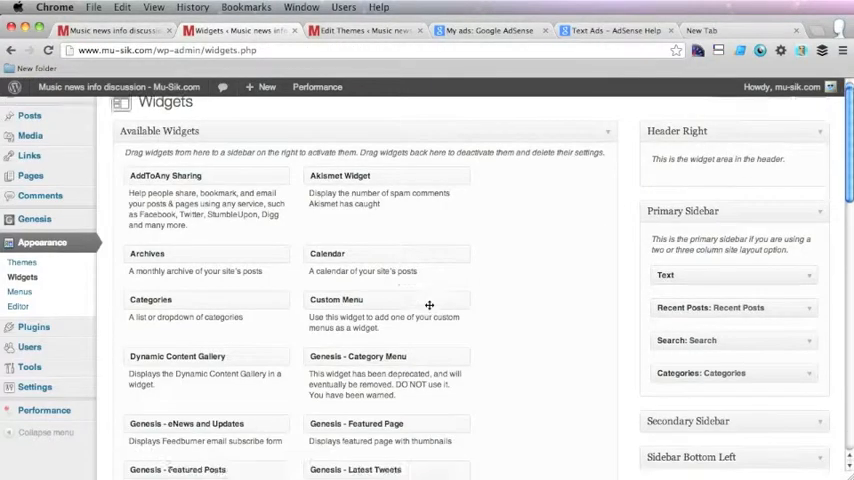
{"action": "scroll", "coordinate": [431, 305], "scroll_direction": "down", "scroll_amount": 10}
{"action": "mouse_move", "coordinate": [213, 404]}
{"action": "left_mouse_down"}
{"action": "mouse_move", "coordinate": [622, 178]}
{"action": "mouse_move", "coordinate": [560, 100]}
{"action": "mouse_move", "coordinate": [563, 90]}
{"action": "left_mouse_up"}
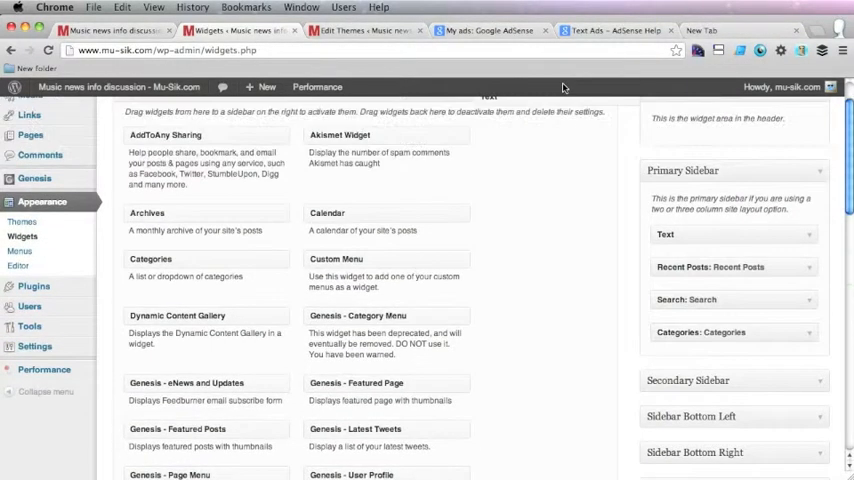
{"action": "left_click_drag", "start_coordinate": [563, 90], "coordinate": [751, 163]}
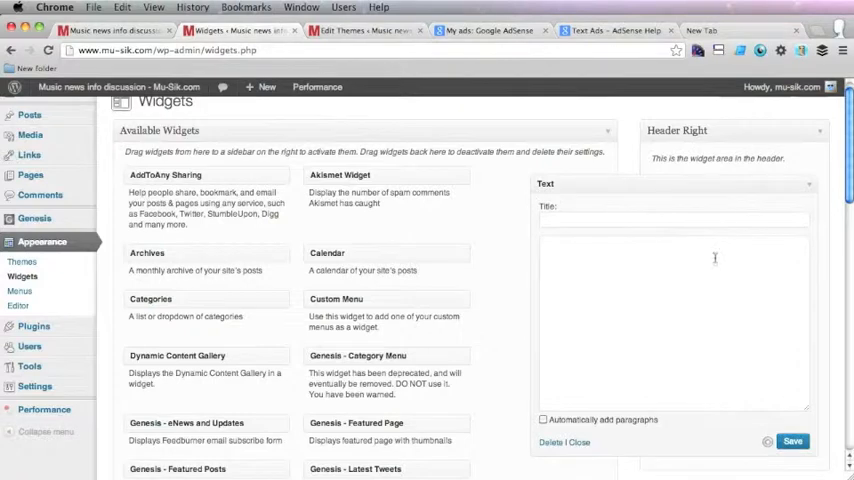
{"action": "left_click", "coordinate": [715, 260]}
{"action": "key", "text": "ctrl+v"}
{"action": "left_click", "coordinate": [789, 447]}
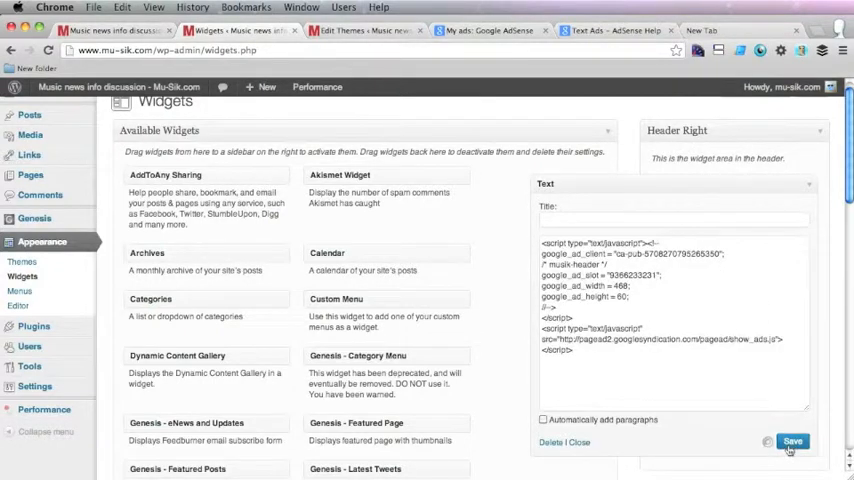
{"action": "left_click", "coordinate": [116, 31]}
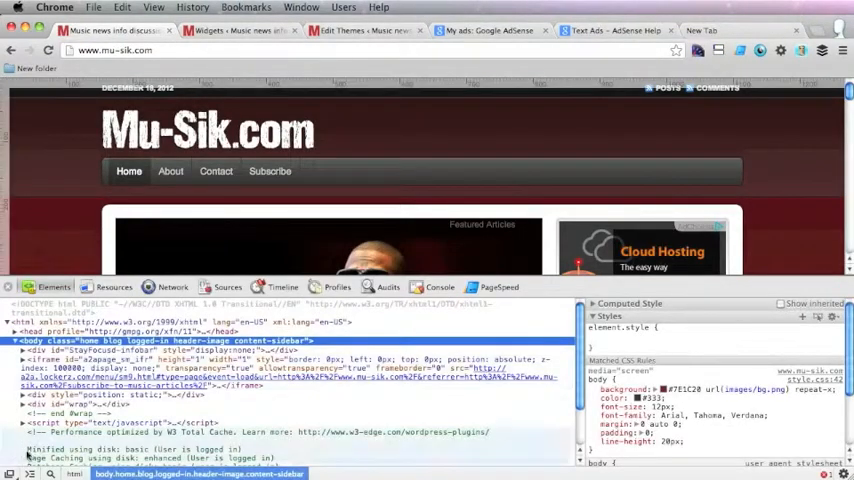
Inspect the header ad to find the 468 x 60 frame inside the div.textwidget container.
{"action": "left_click", "coordinate": [50, 474]}
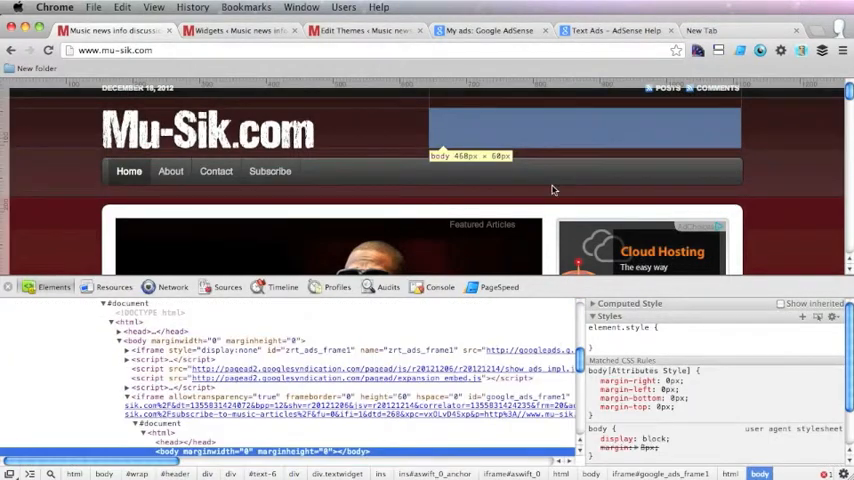
{"action": "scroll", "coordinate": [148, 378], "scroll_direction": "down", "scroll_amount": 3}
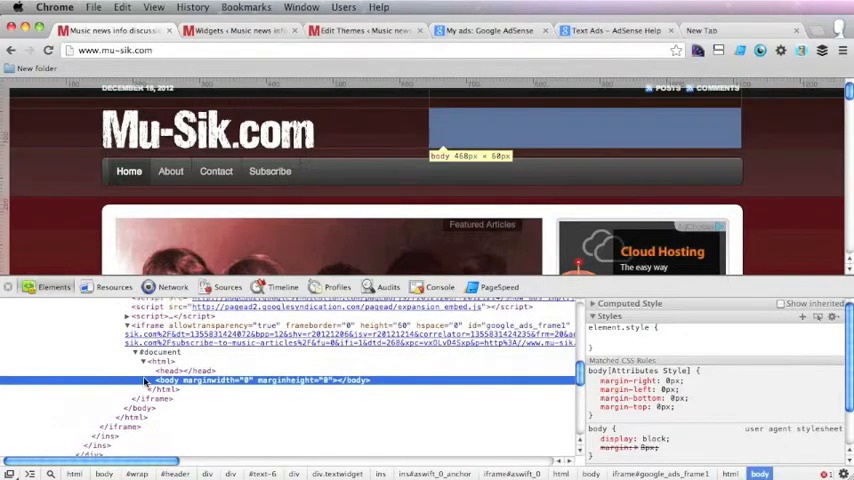
{"action": "scroll", "coordinate": [144, 382], "scroll_direction": "up", "scroll_amount": 1}
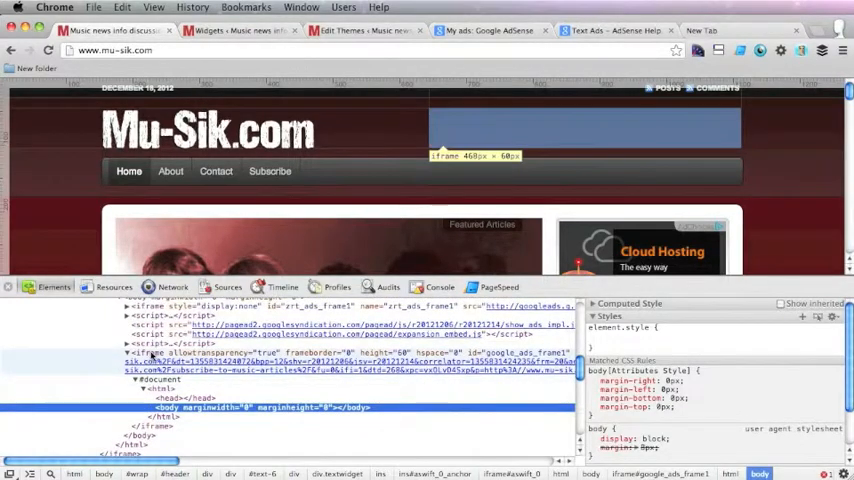
{"action": "scroll", "coordinate": [150, 360], "scroll_direction": "up", "scroll_amount": 2}
{"action": "scroll", "coordinate": [150, 355], "scroll_direction": "up", "scroll_amount": 1}
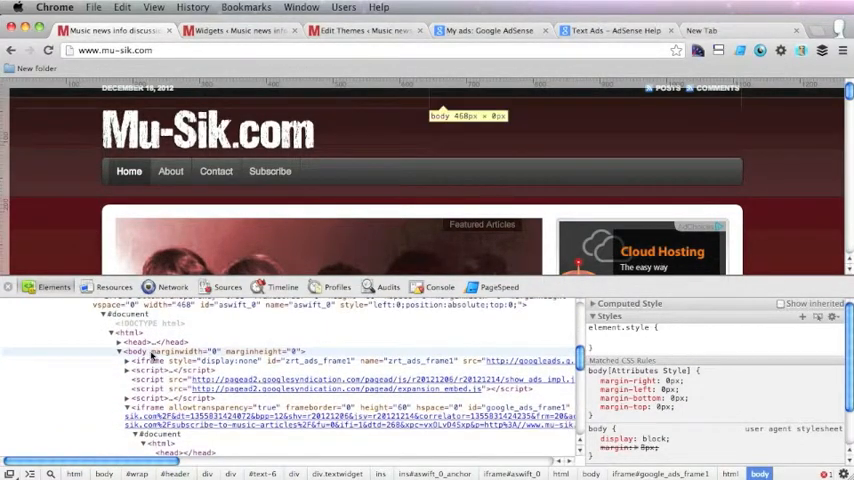
{"action": "scroll", "coordinate": [150, 355], "scroll_direction": "up", "scroll_amount": 1}
{"action": "scroll", "coordinate": [150, 355], "scroll_direction": "up", "scroll_amount": 2}
{"action": "scroll", "coordinate": [152, 355], "scroll_direction": "up", "scroll_amount": 2}
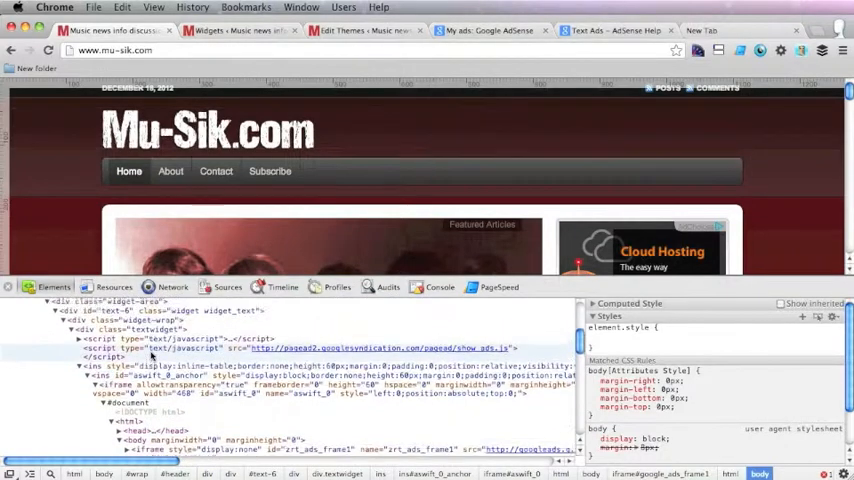
{"action": "left_click", "coordinate": [140, 350]}
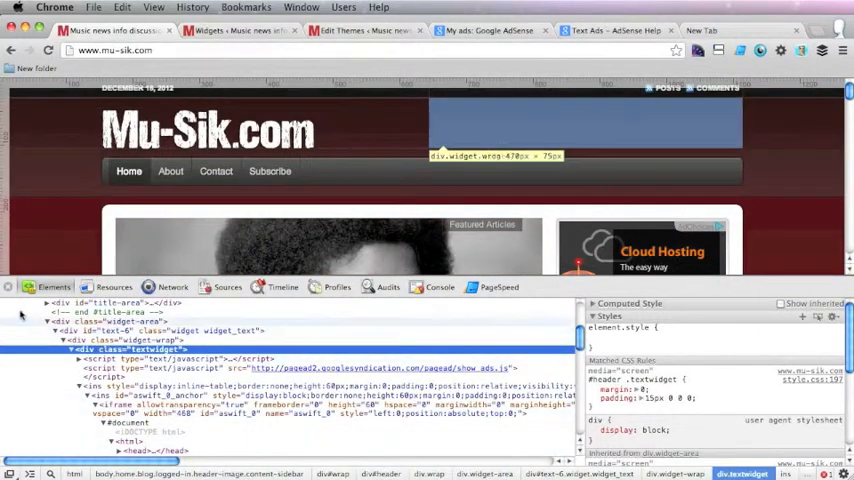
Close Developer Tools and reload the Mu-Sik.com homepage to show the 468×60 header banner.
{"action": "key", "text": "super+alt+i"}
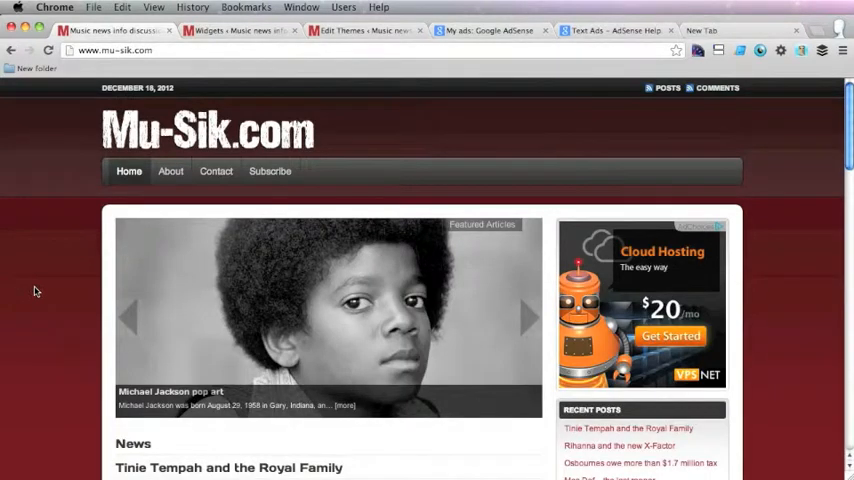
{"action": "key", "text": "super+r"}
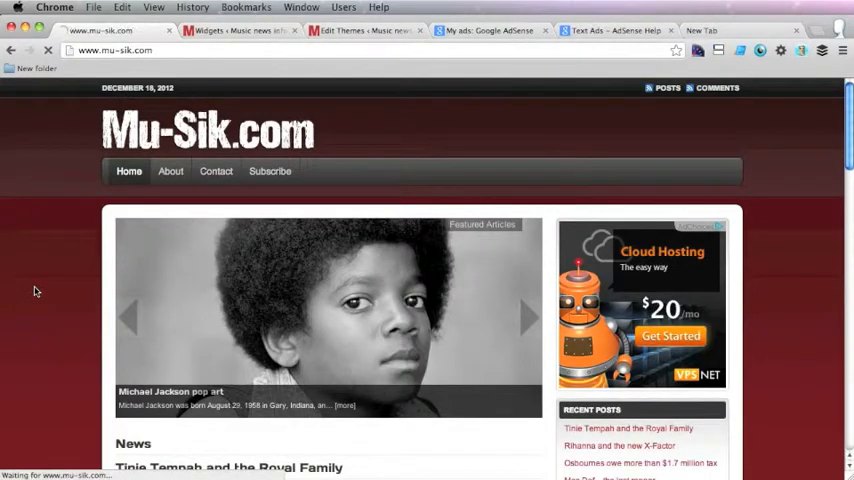